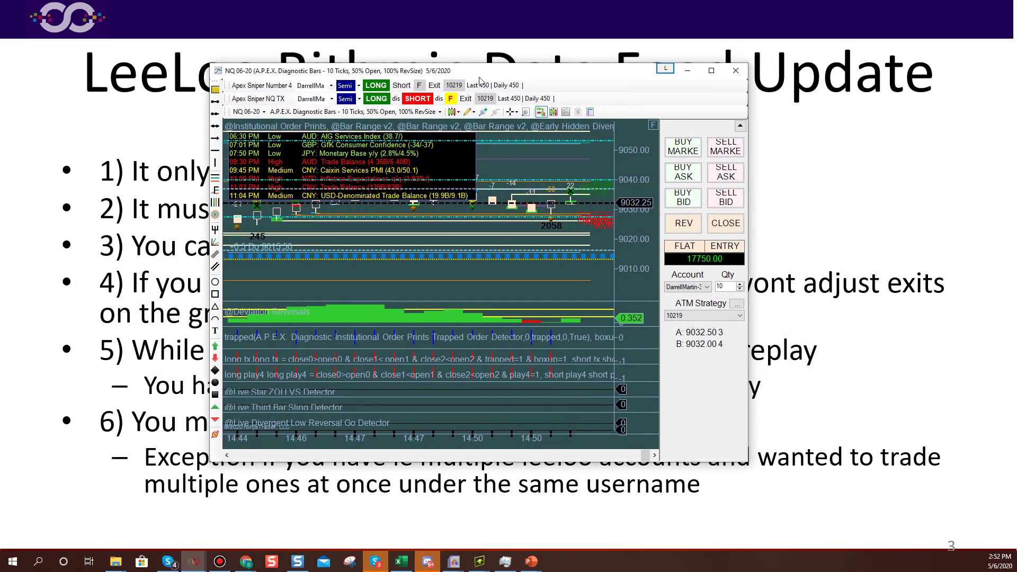
Step: Maximize the chart, switch both strategy rows to OFF, and open Tools > Options in Control Center
left_click(480, 80)
double_click(480, 77)
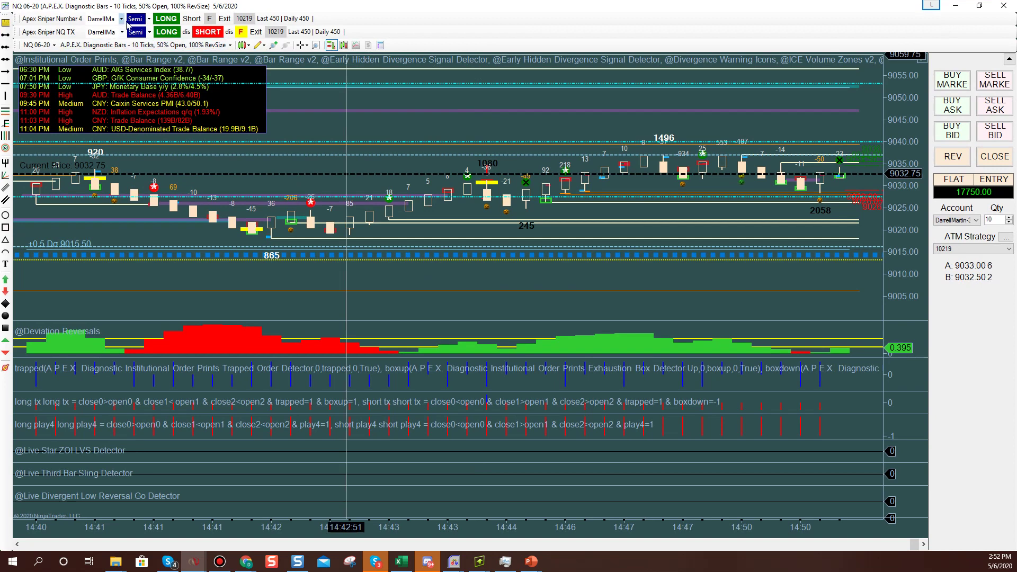
left_click(149, 19)
left_click(137, 26)
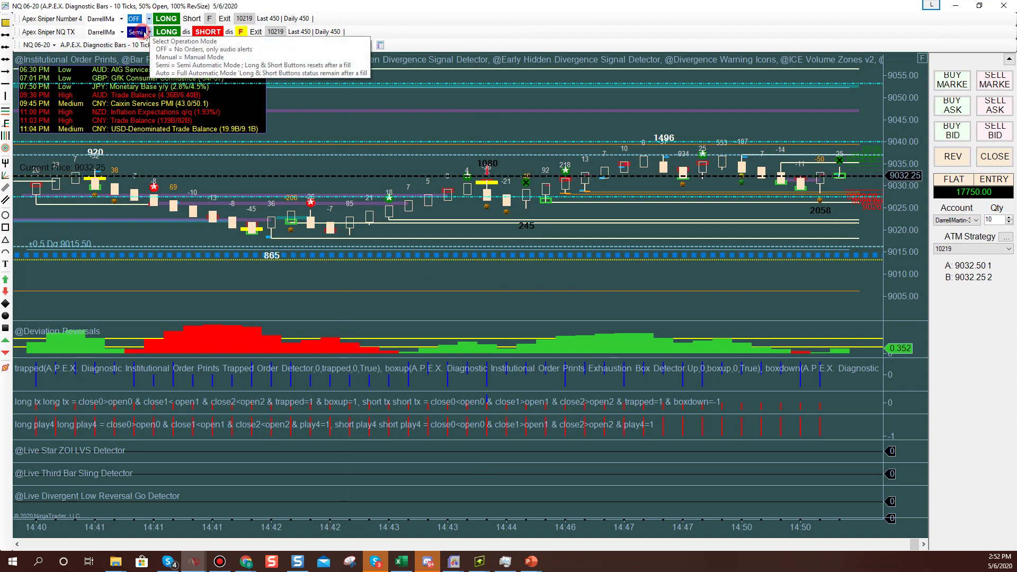
left_click(148, 32)
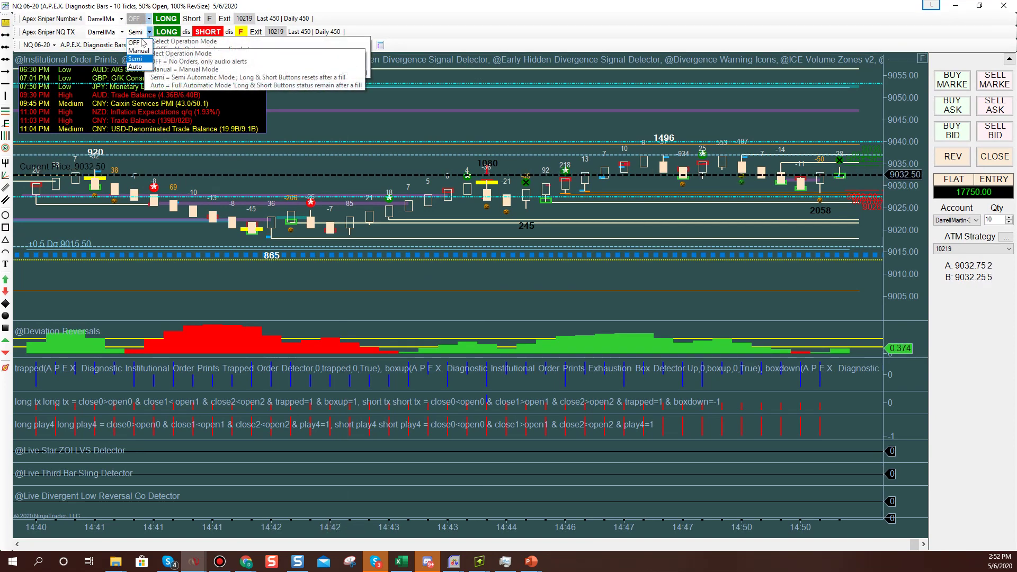
left_click(136, 43)
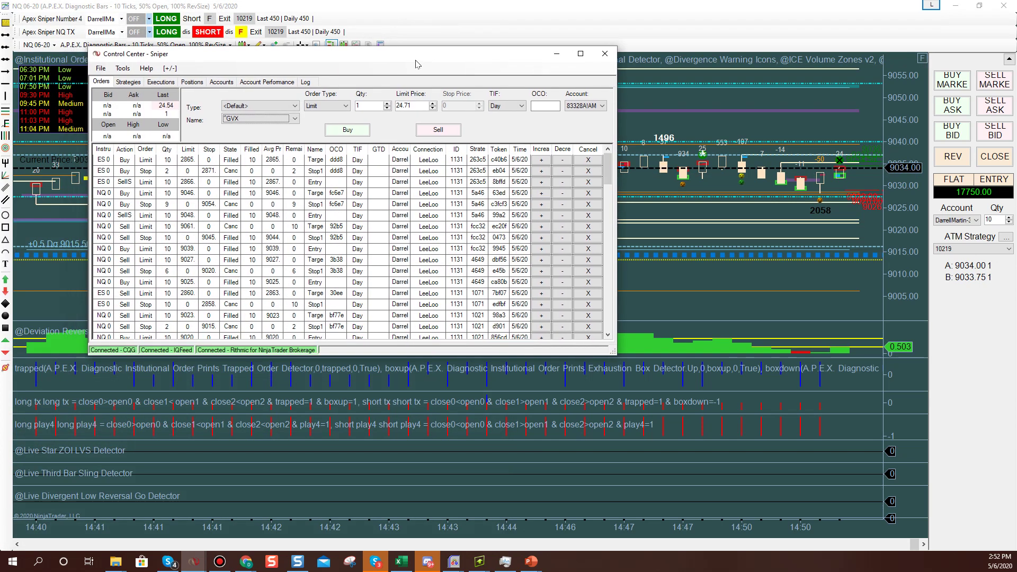
left_click(124, 69)
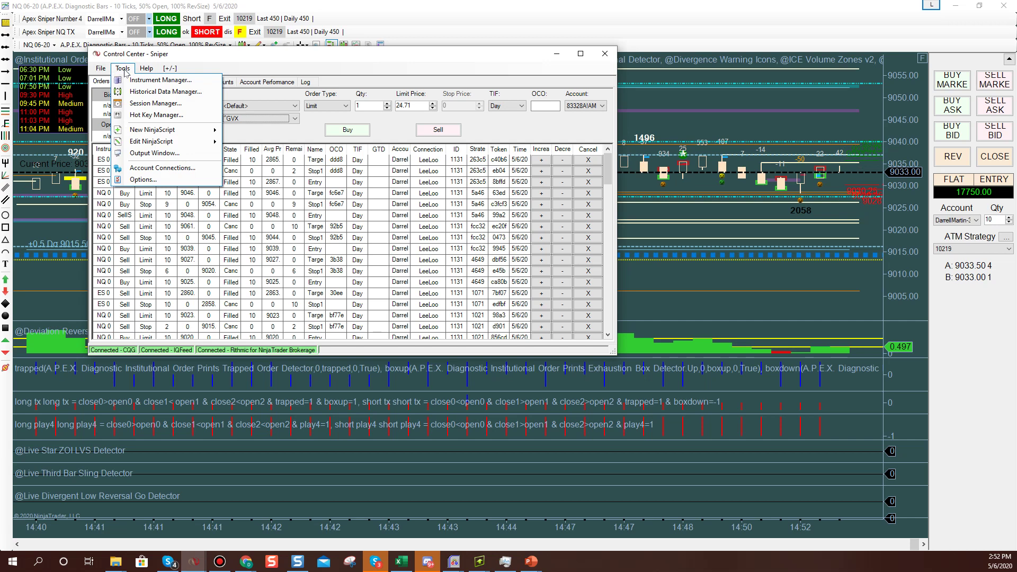
left_click(139, 181)
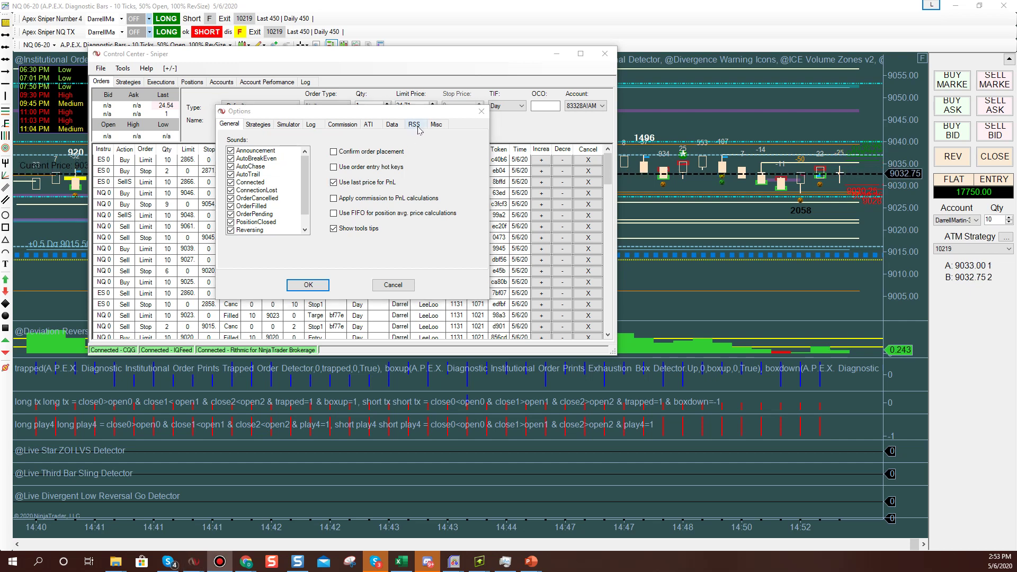
Step: Open Account Grps. on the Data tab and name the new group 'My Duplicate Accounts'
left_click(393, 125)
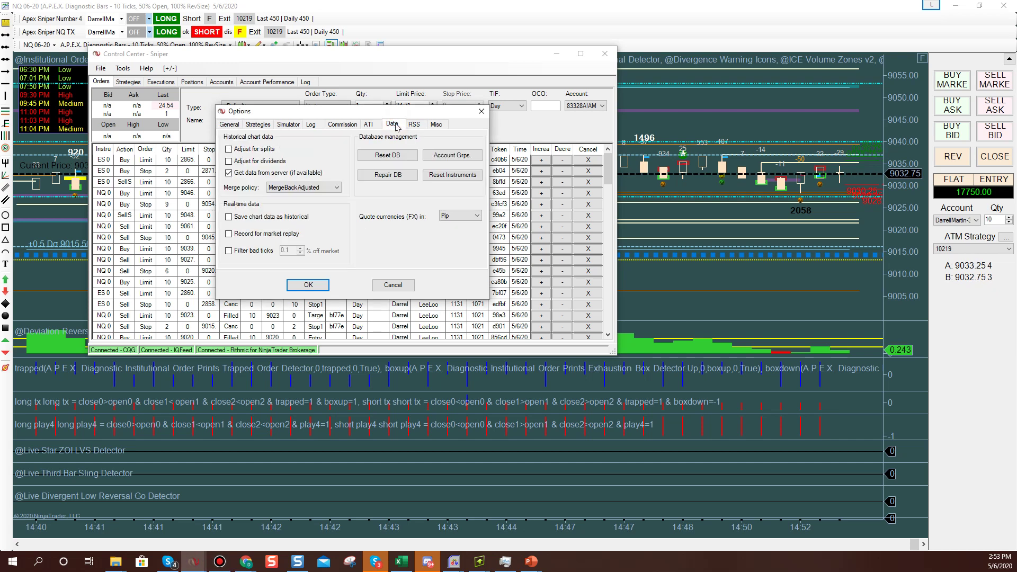
left_click(441, 157)
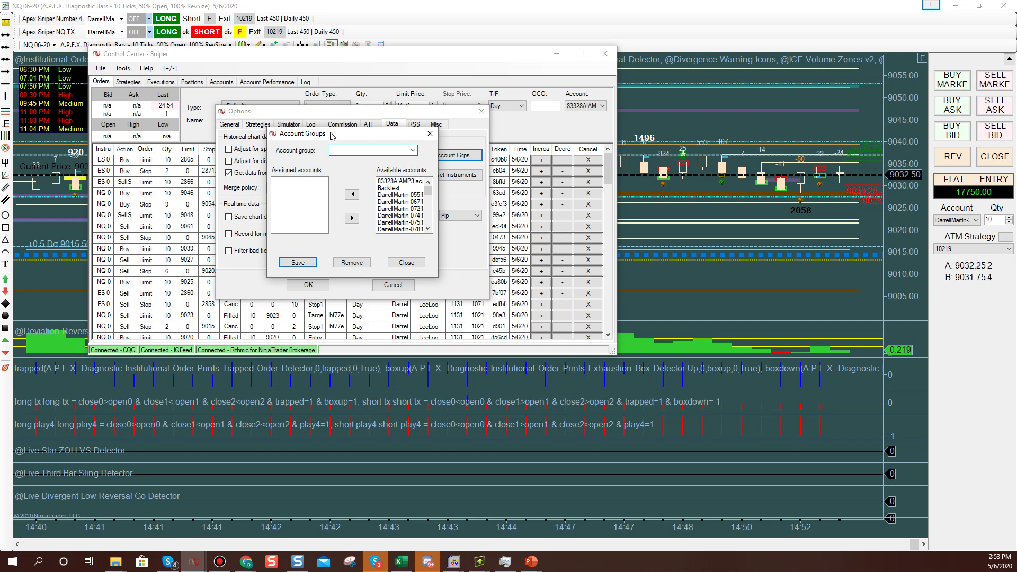
type("y Duplicate")
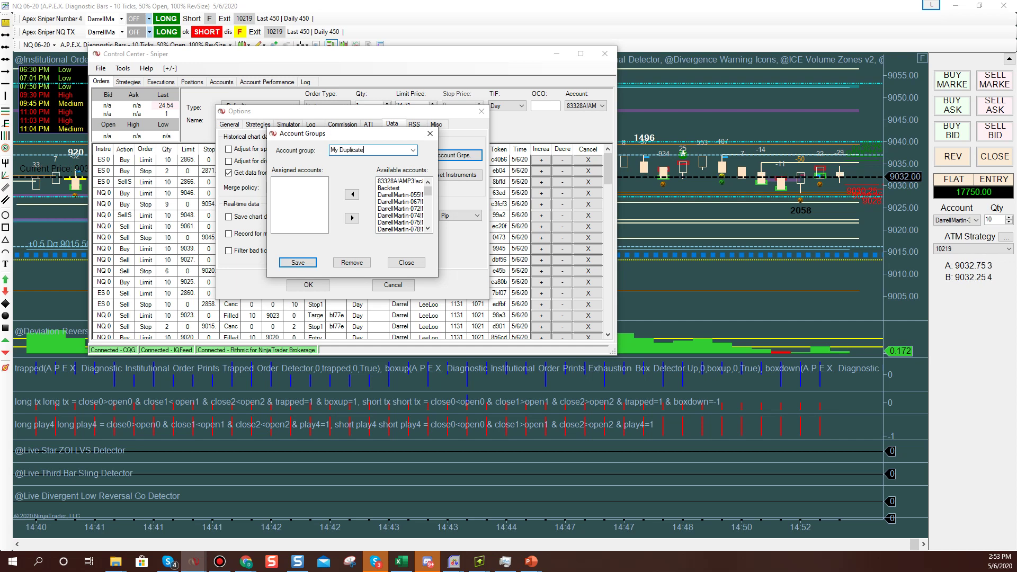
type(" Accounts")
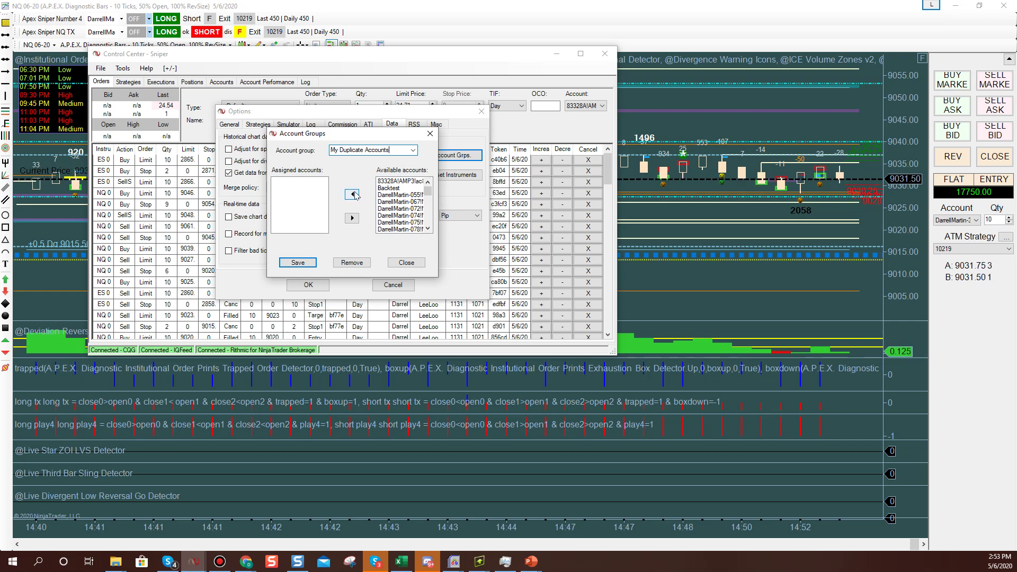
Step: Add Backtest and Sim101 to the group's accounts, then save and close the editor
left_click(415, 189)
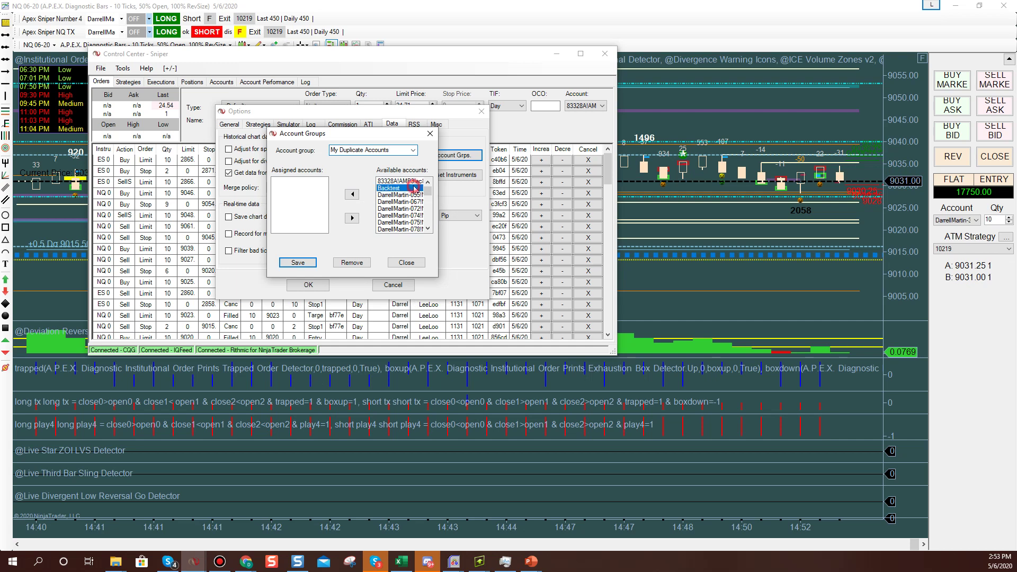
left_click(352, 194)
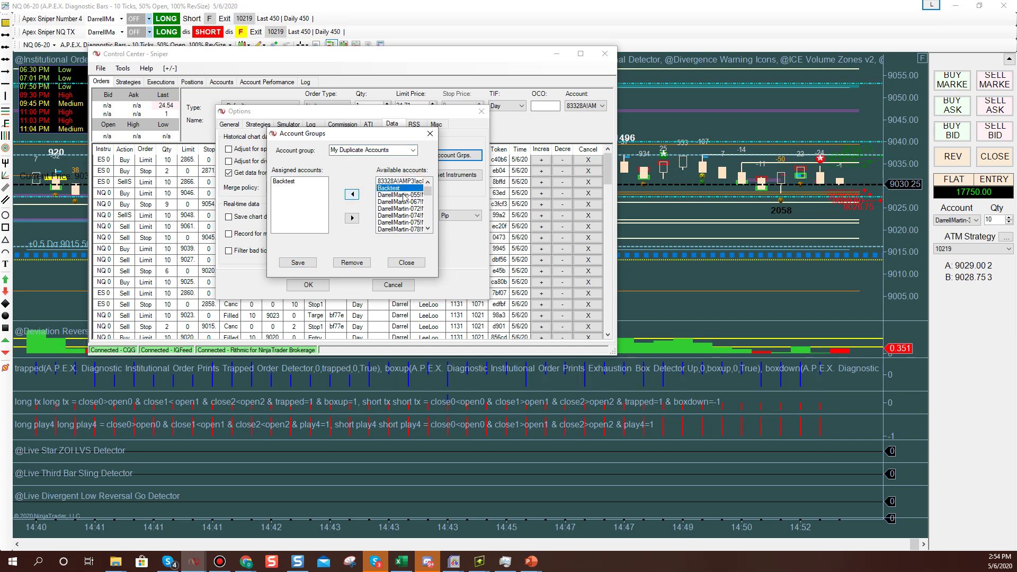
left_click_drag(427, 187, 436, 245)
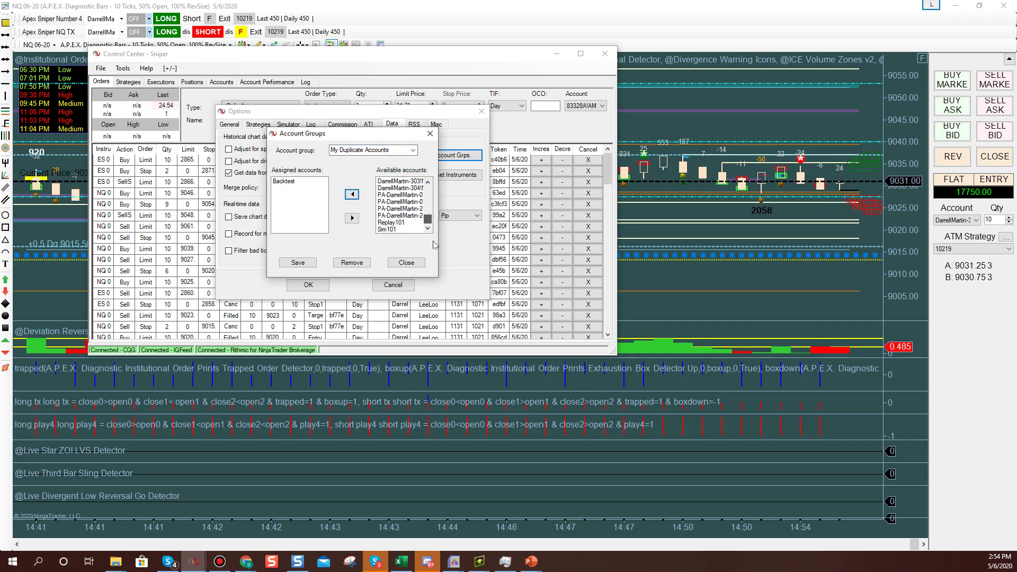
left_click(387, 229)
left_click(352, 194)
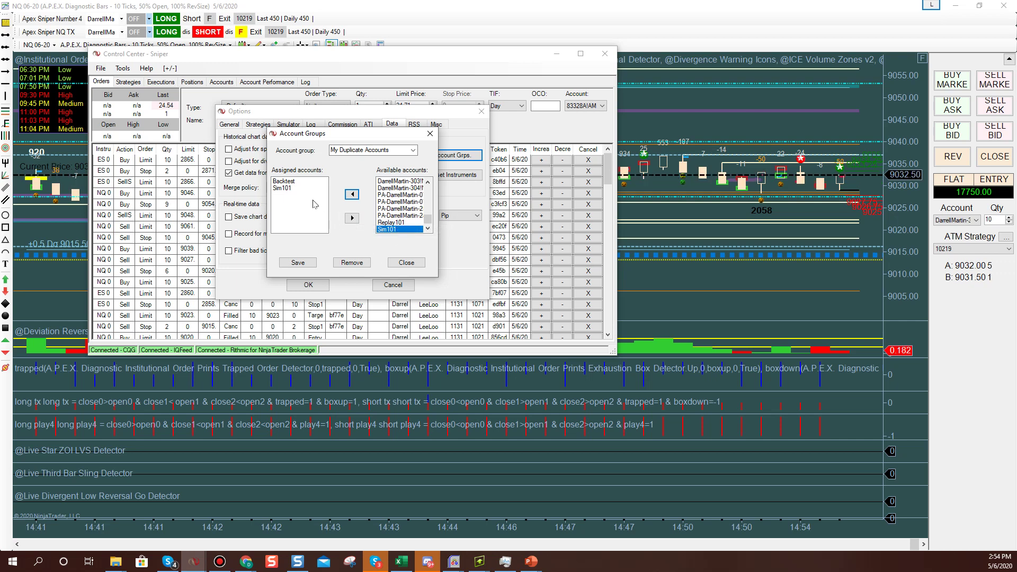
left_click(300, 265)
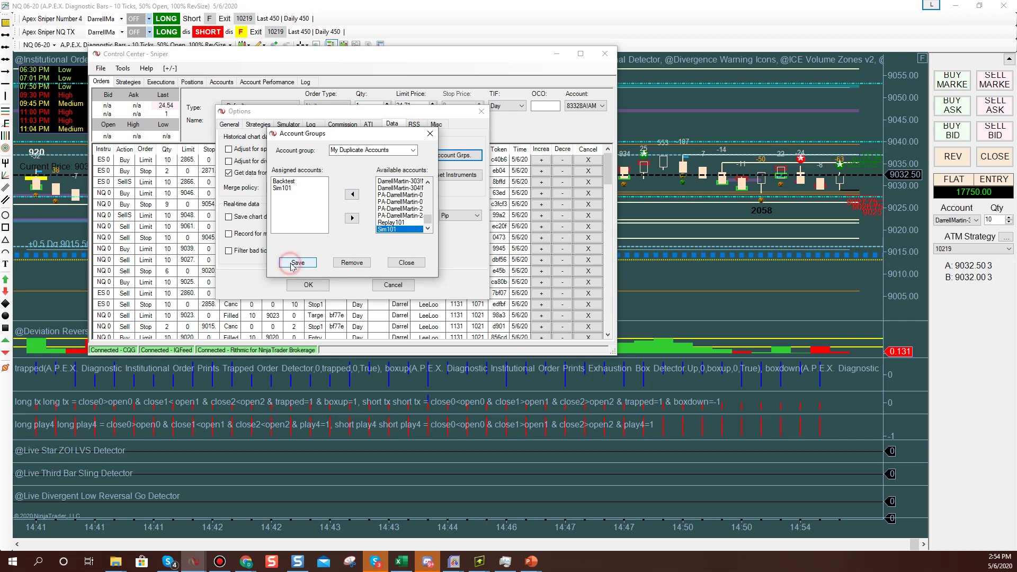
left_click(406, 264)
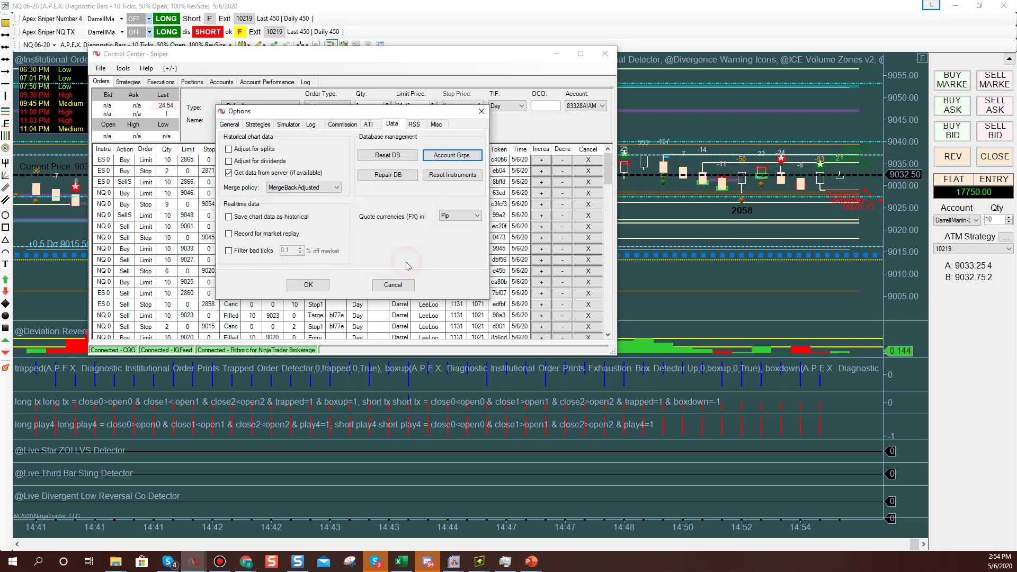
Step: Close Options, confirm the chart's Account list offers My Duplicate Accounts, then restore Control Center
left_click(308, 286)
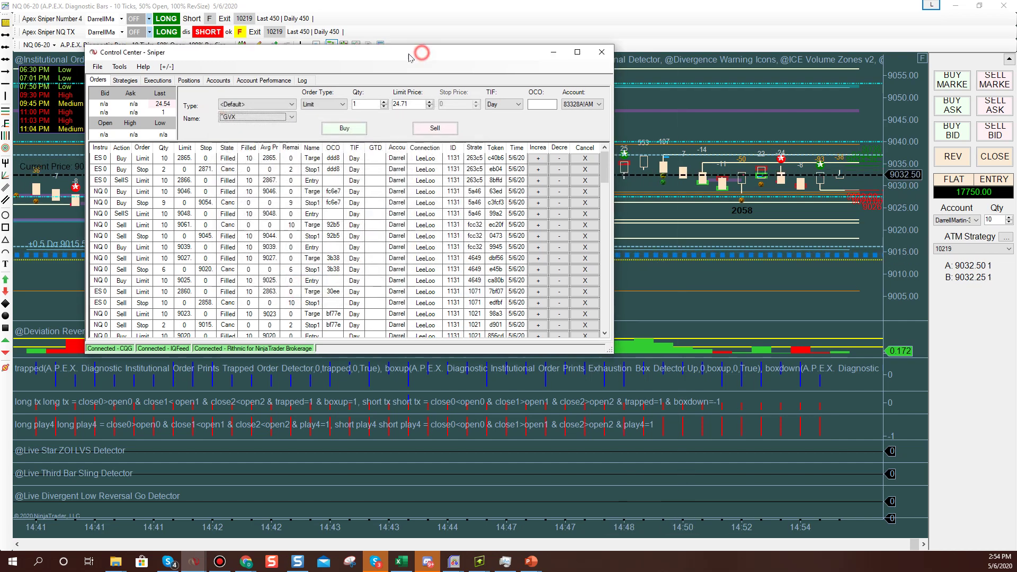
left_click(557, 53)
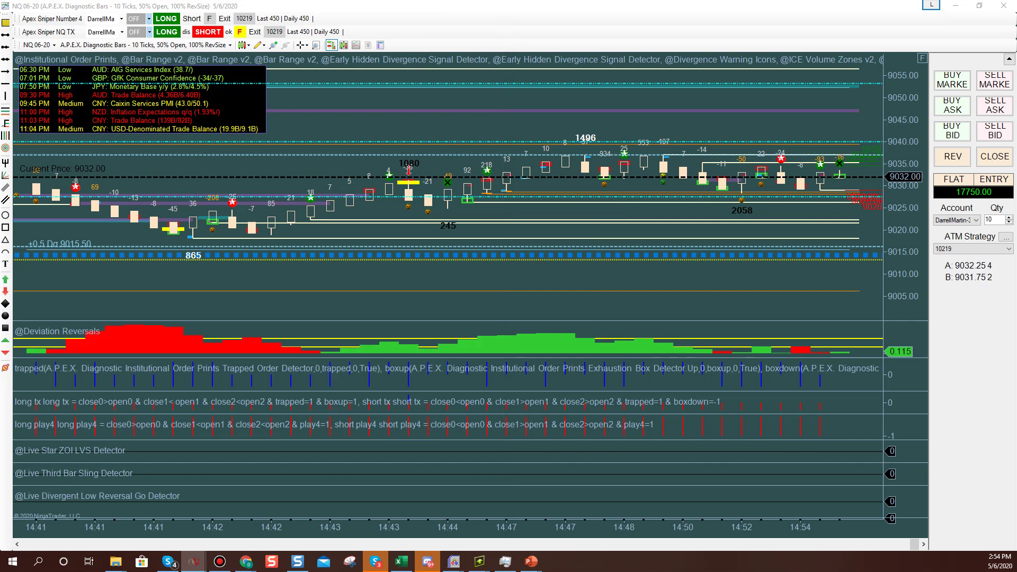
left_click(959, 220)
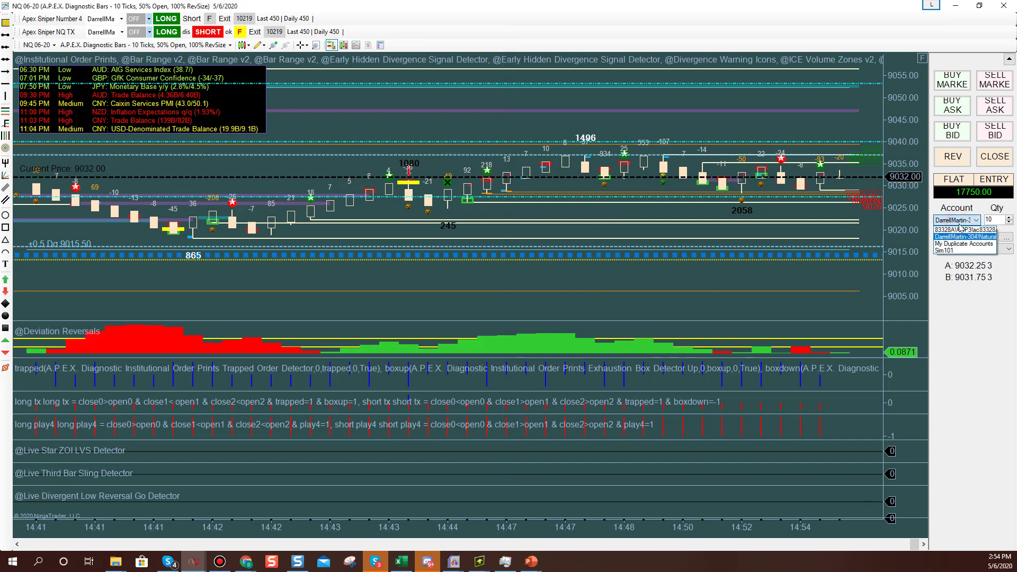
left_click(963, 237)
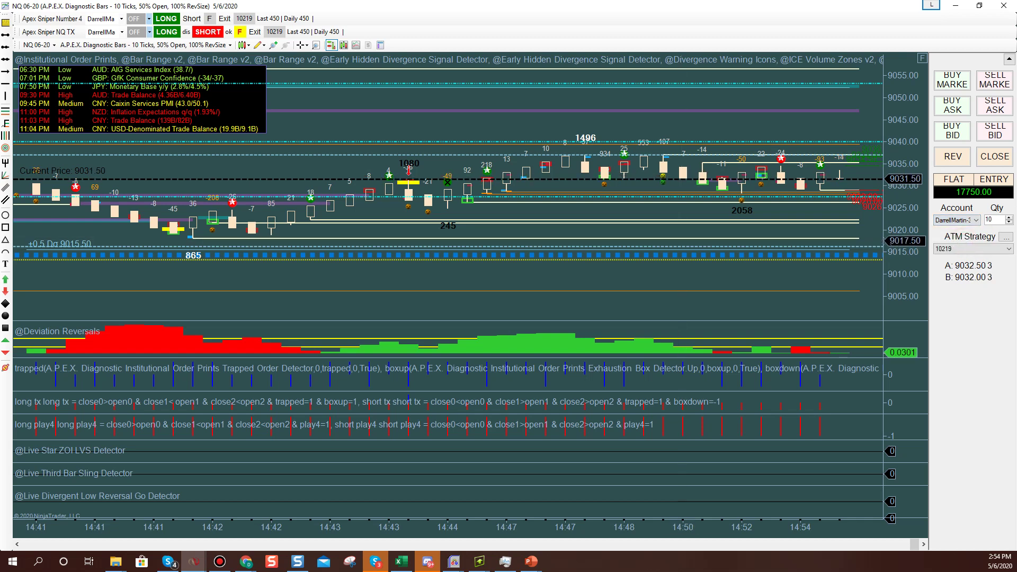
left_click(958, 220)
left_click(957, 245)
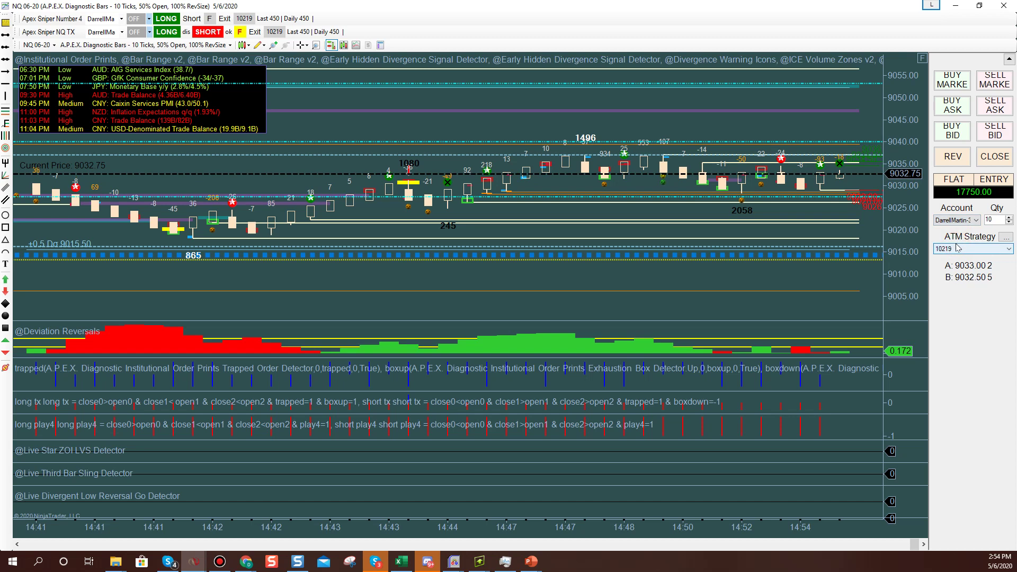
left_click(959, 220)
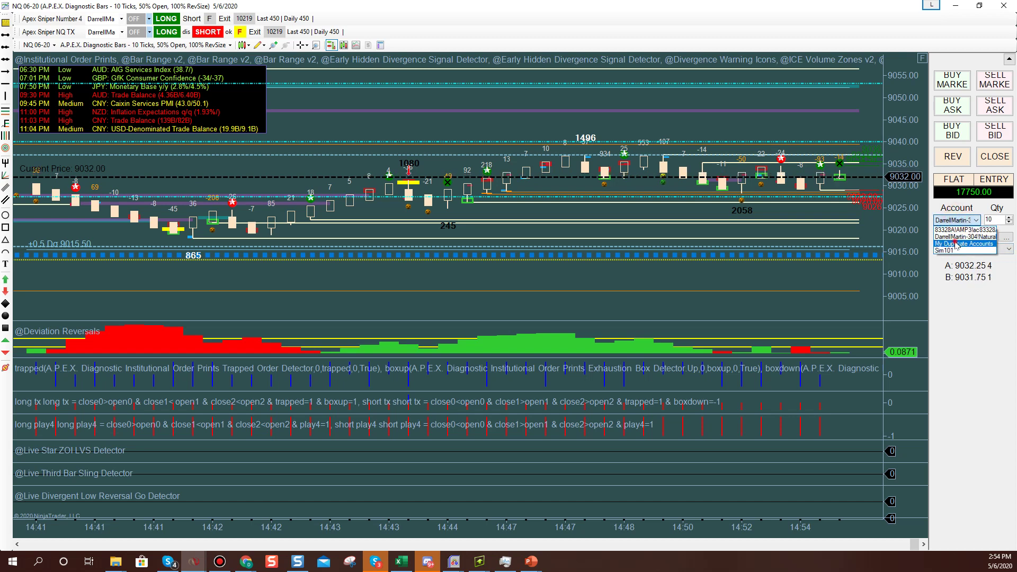
left_click(956, 233)
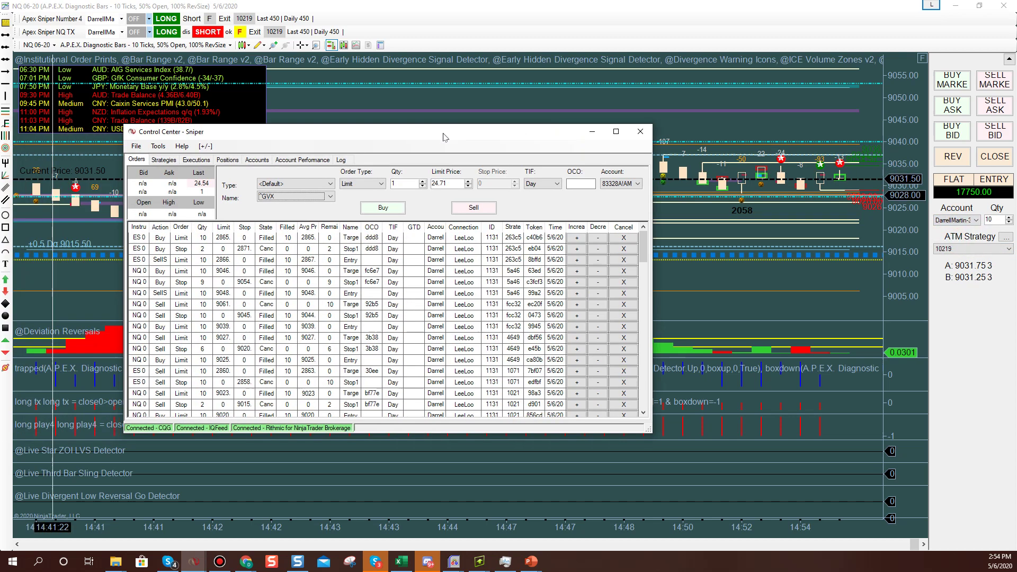
left_click_drag(442, 134, 359, 151)
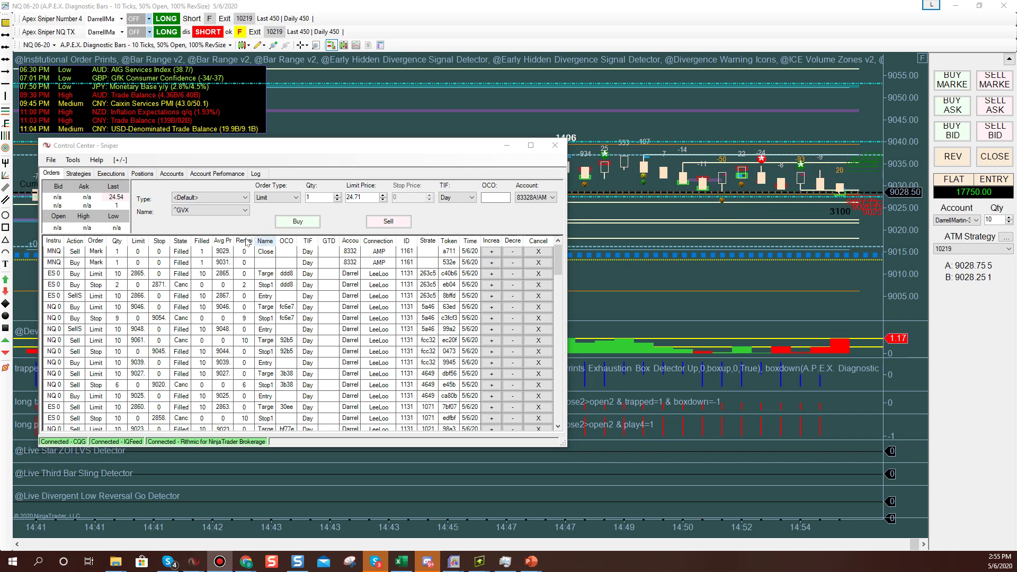
Step: Reopen the Account Groups editor from the Data settings in Options
left_click(73, 159)
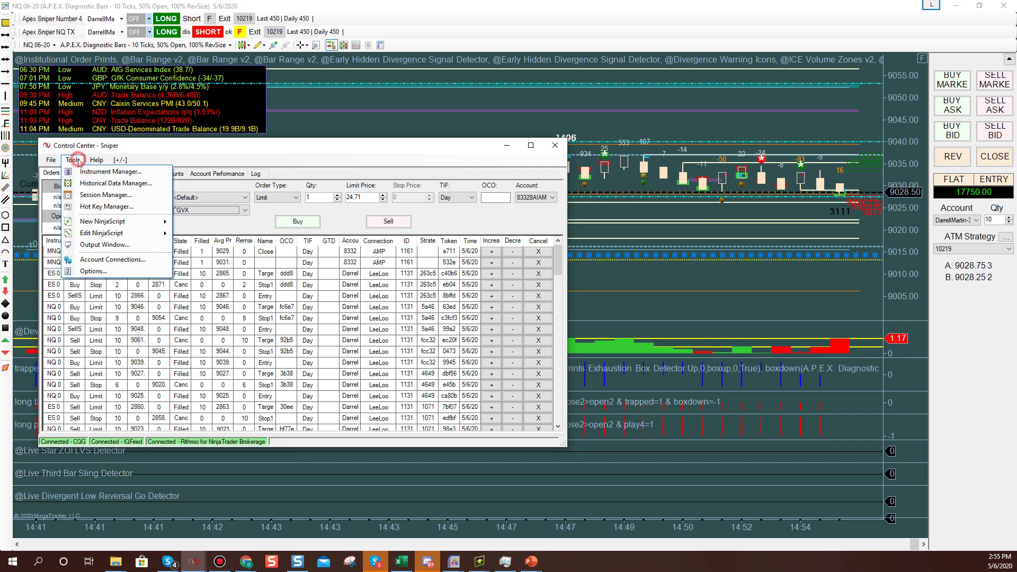
left_click(81, 271)
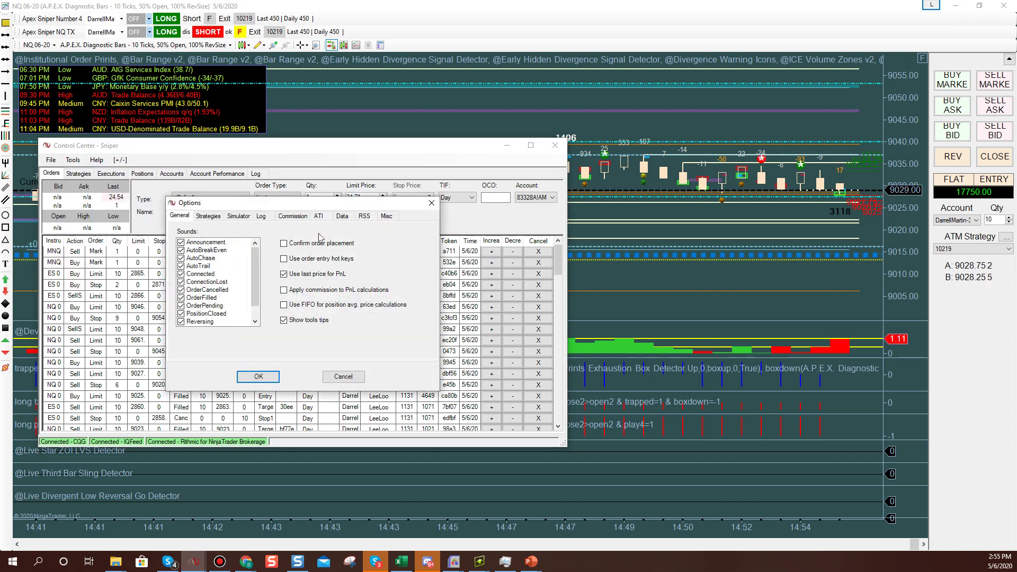
left_click(342, 216)
left_click(392, 250)
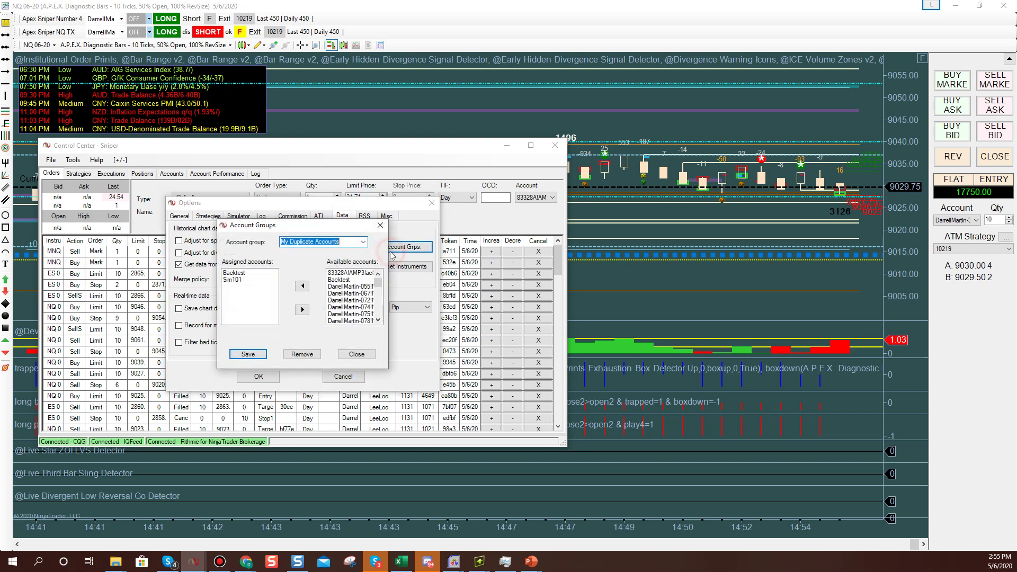
Step: Replace Backtest with the broker account in My Duplicate Accounts, save, and close Options
left_click(234, 272)
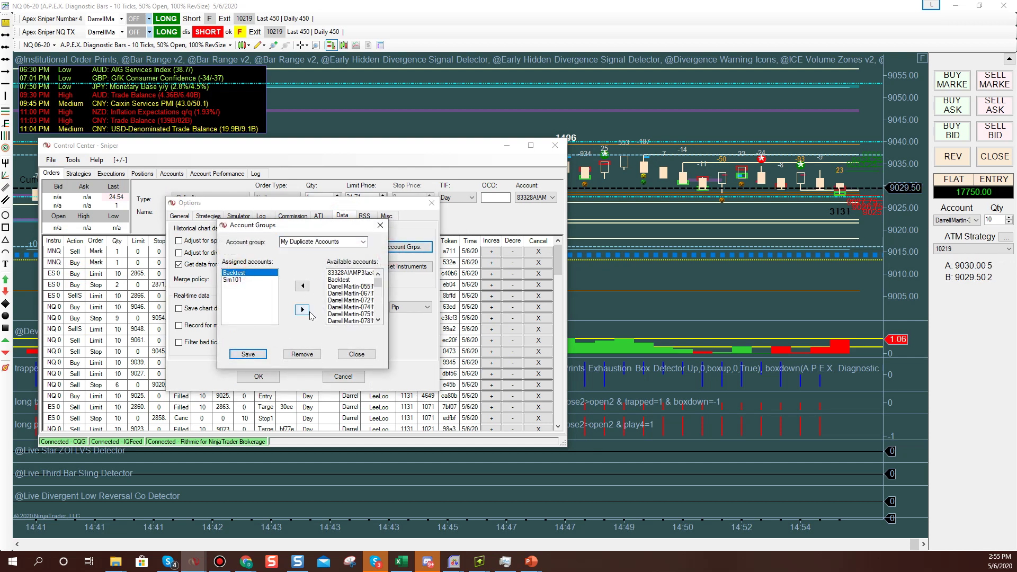
left_click(308, 314)
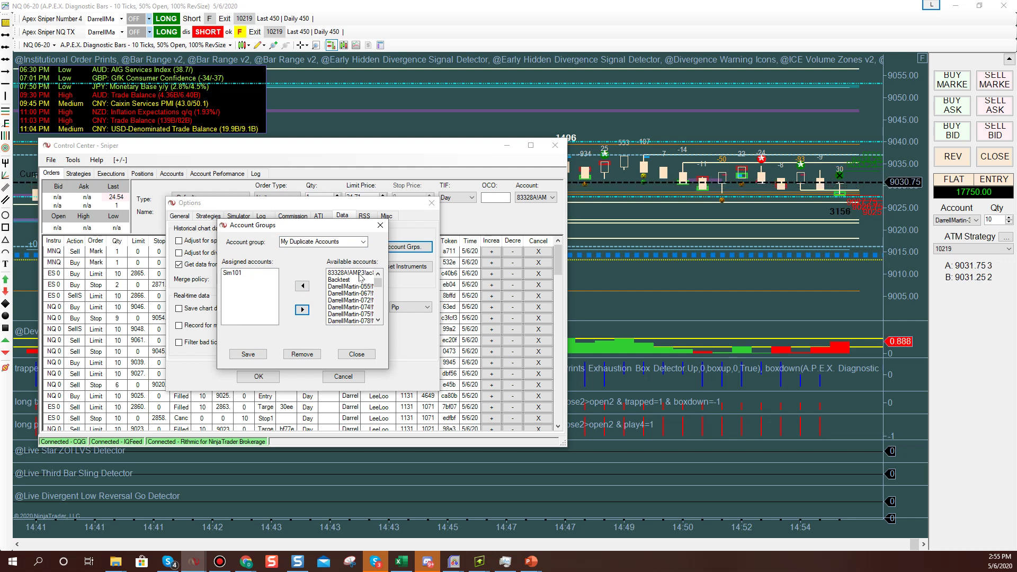
left_click(358, 273)
left_click(300, 287)
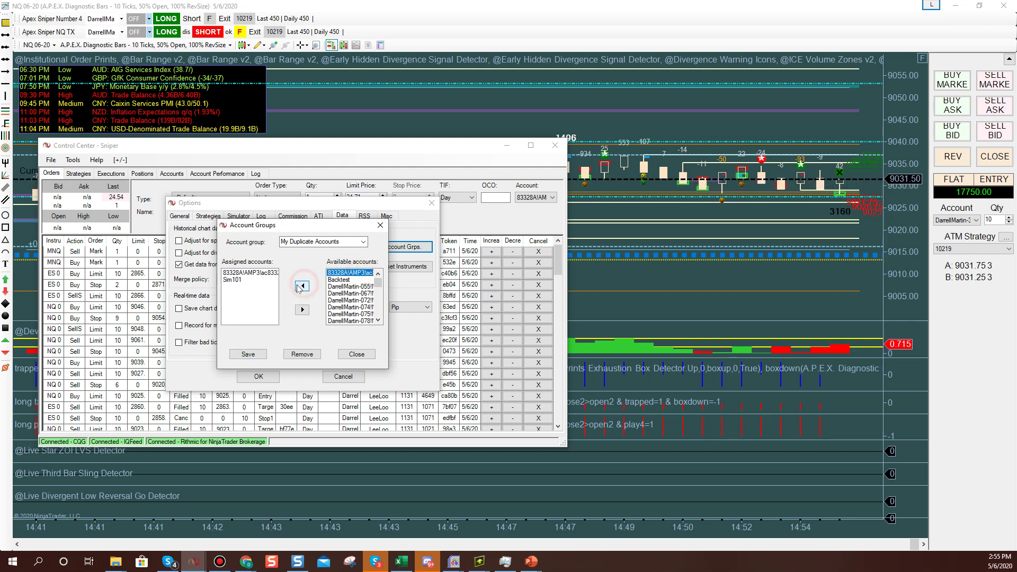
left_click(261, 358)
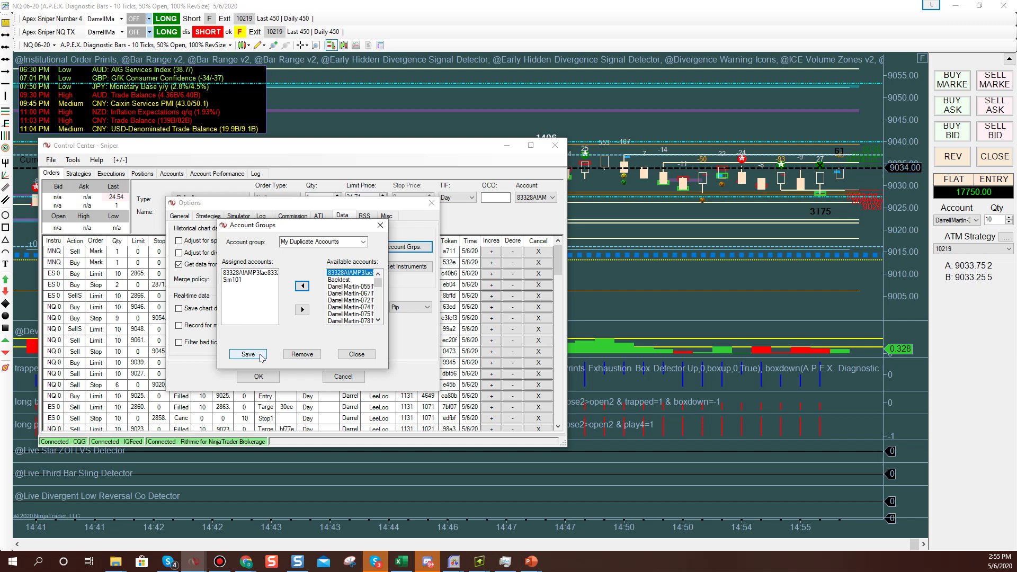
left_click(261, 358)
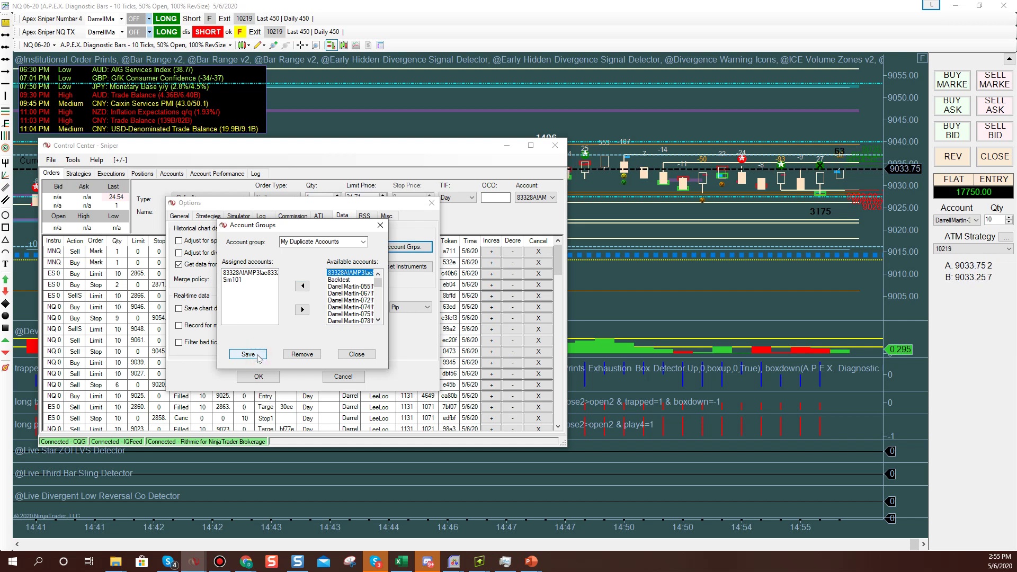
left_click(346, 352)
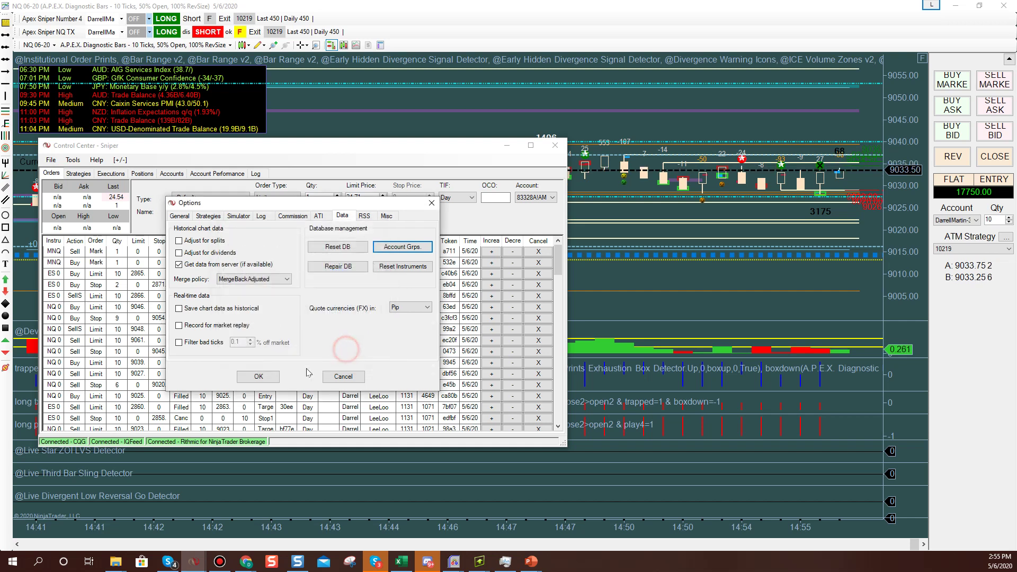
left_click(268, 377)
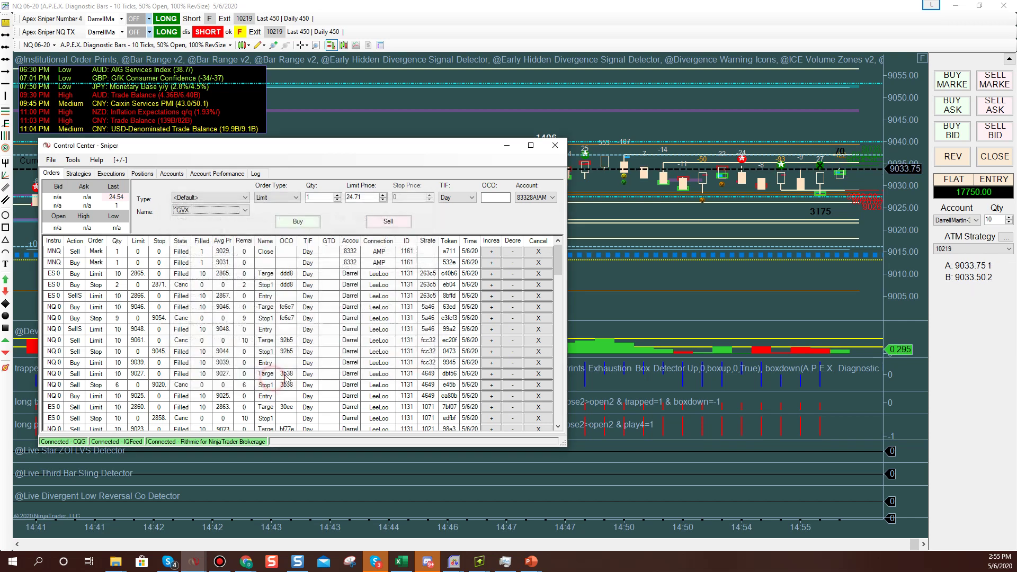
left_click(957, 221)
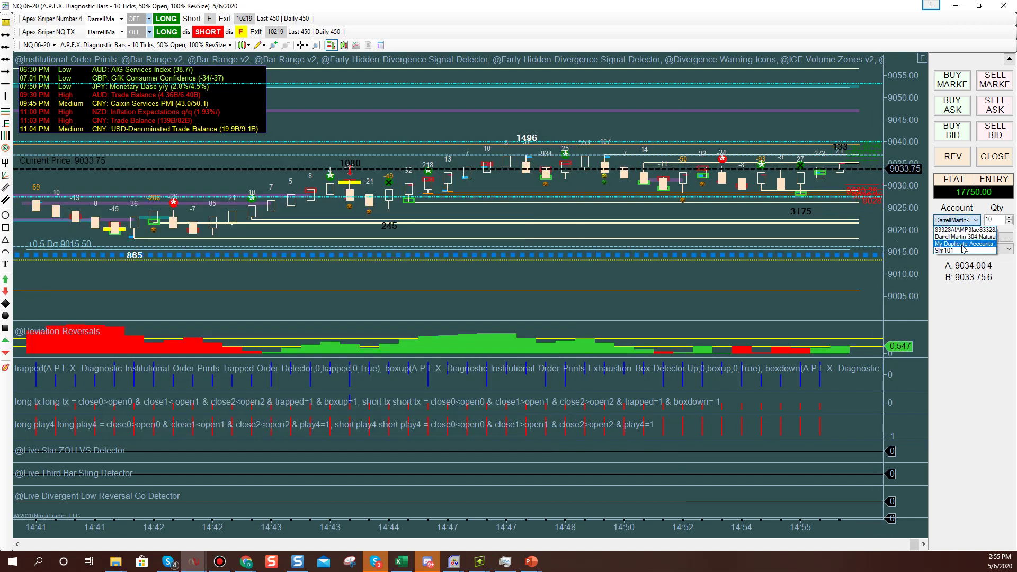
Step: Trade the NQ chart on My Duplicate Accounts and move the MNQ 06-20 chart window up
left_click(957, 244)
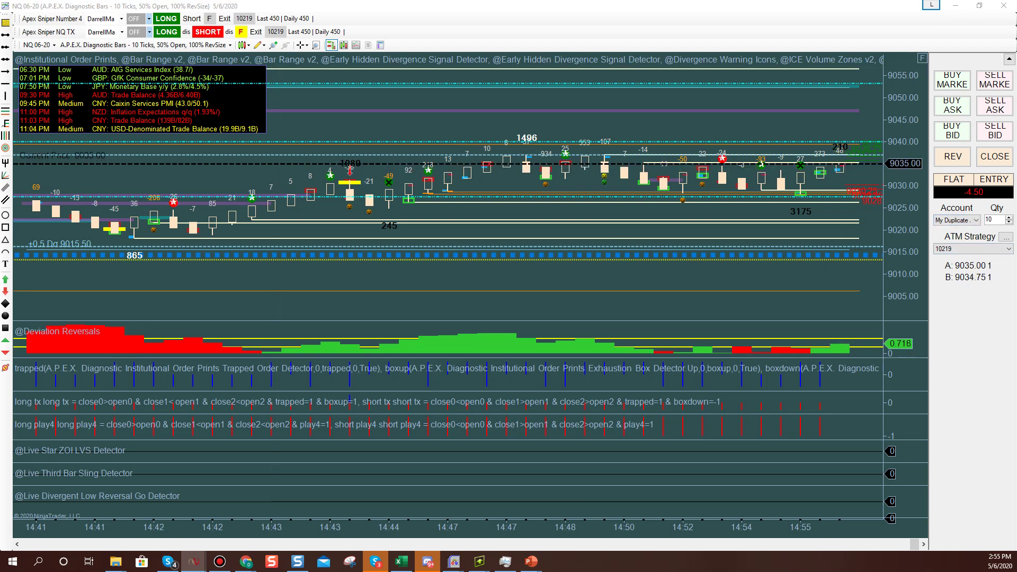
left_click_drag(273, 90, 276, 17)
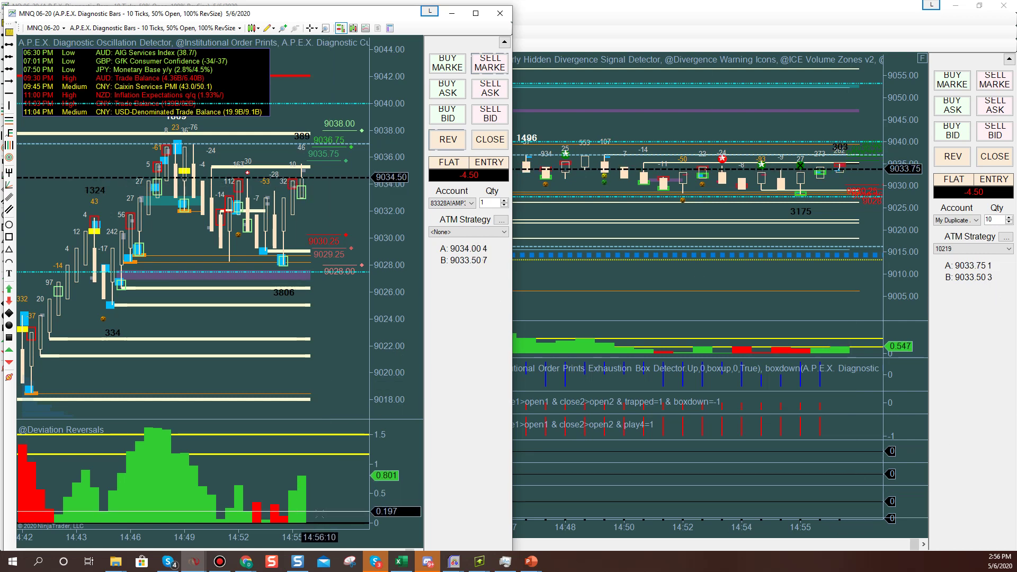
Step: Create a Sim101 Static SuperDOM and place it beside the MNQ chart, minimizing Control Center
left_click(195, 563)
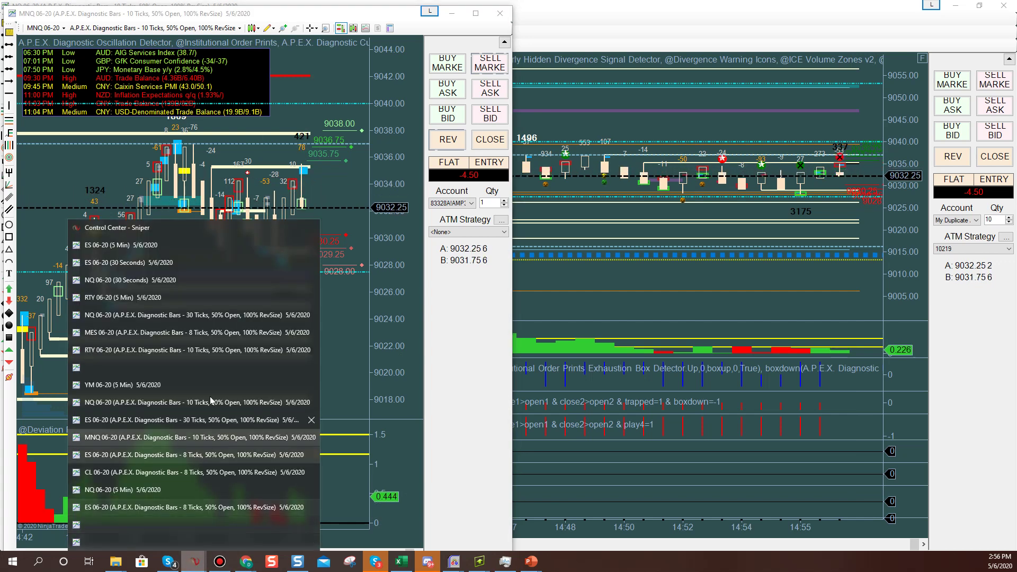
left_click(149, 233)
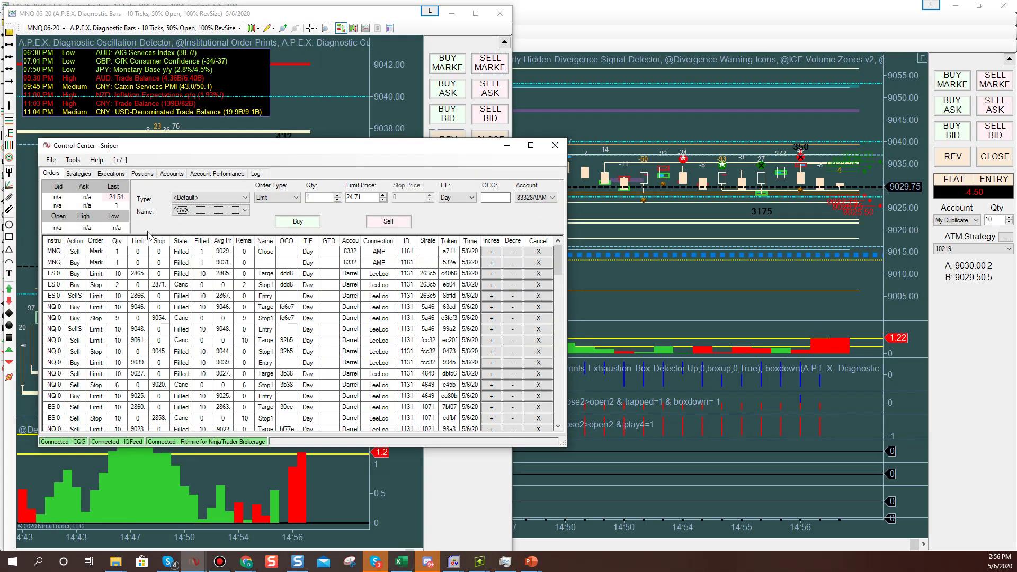
left_click(51, 159)
mouse_move(66, 171)
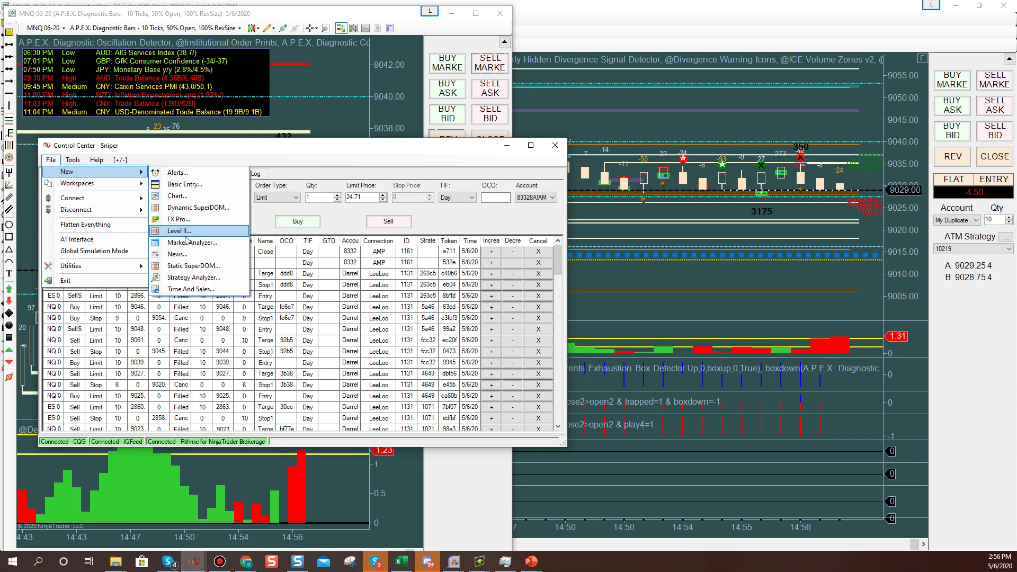
left_click(189, 271)
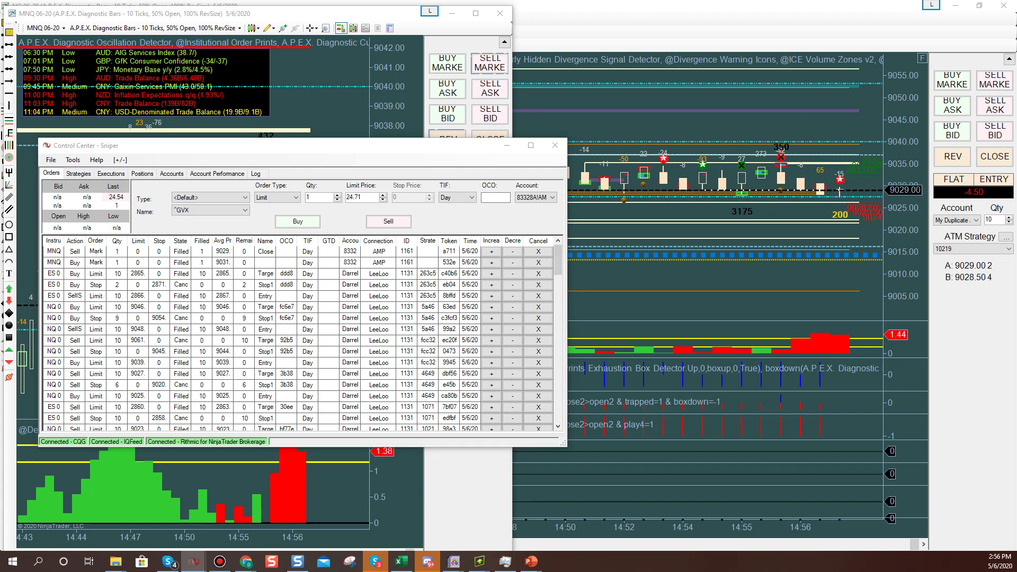
left_click_drag(818, 58, 552, 21)
left_click_drag(345, 150, 342, 148)
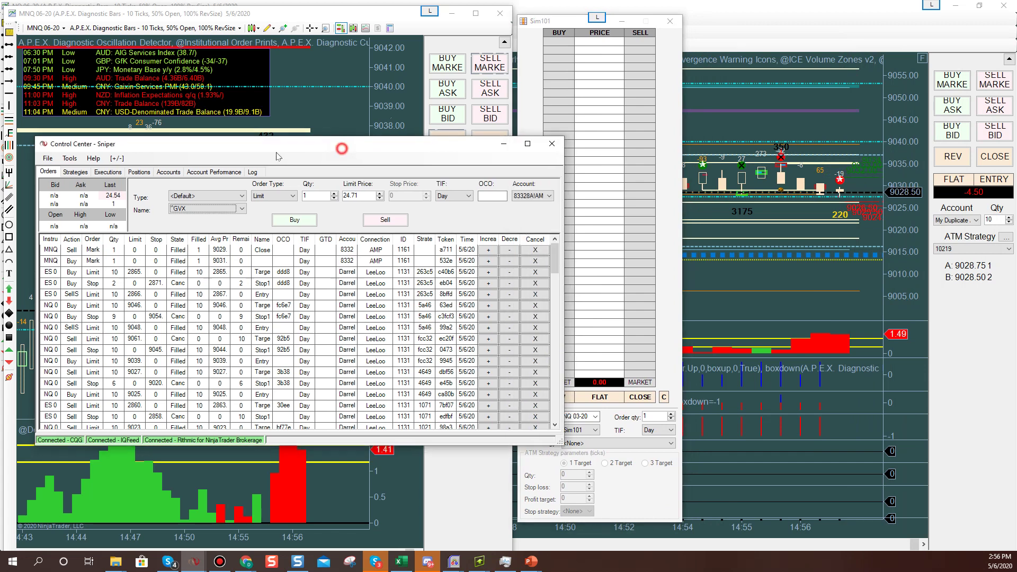
left_click(504, 144)
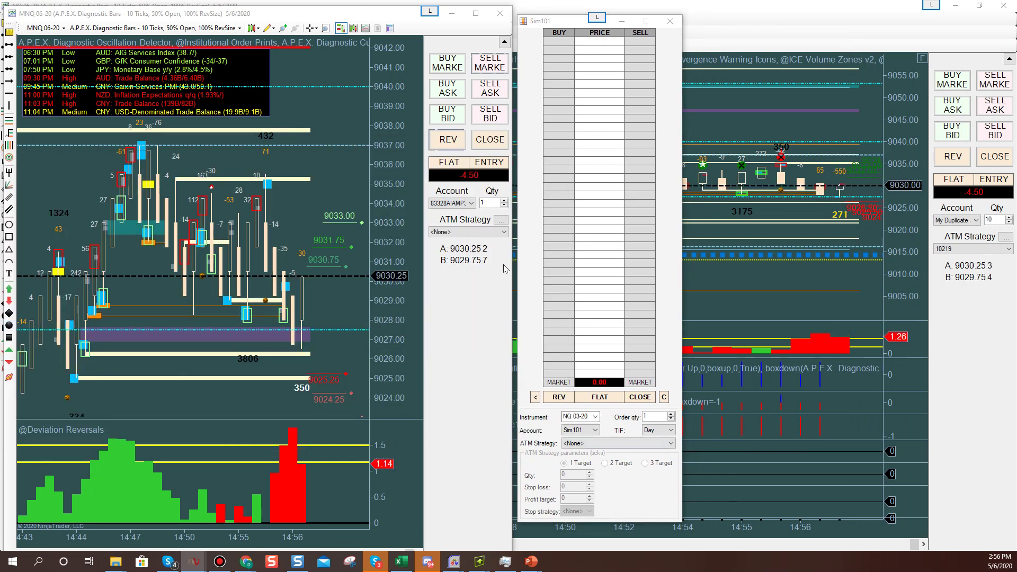
Step: Keep the chart on My Duplicate Accounts and set the SuperDOM instrument to MNQ 06-20
left_click(468, 204)
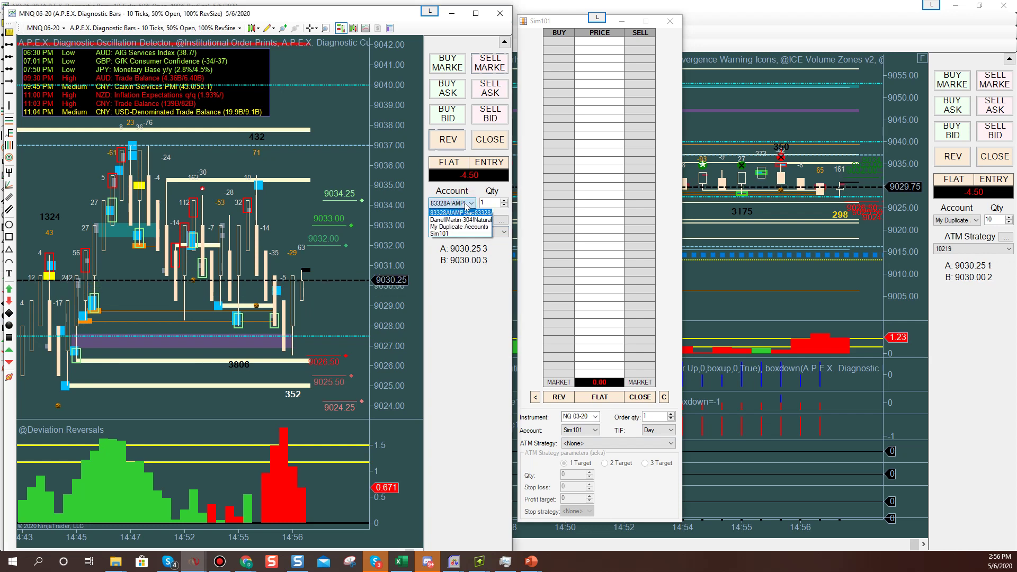
left_click(453, 227)
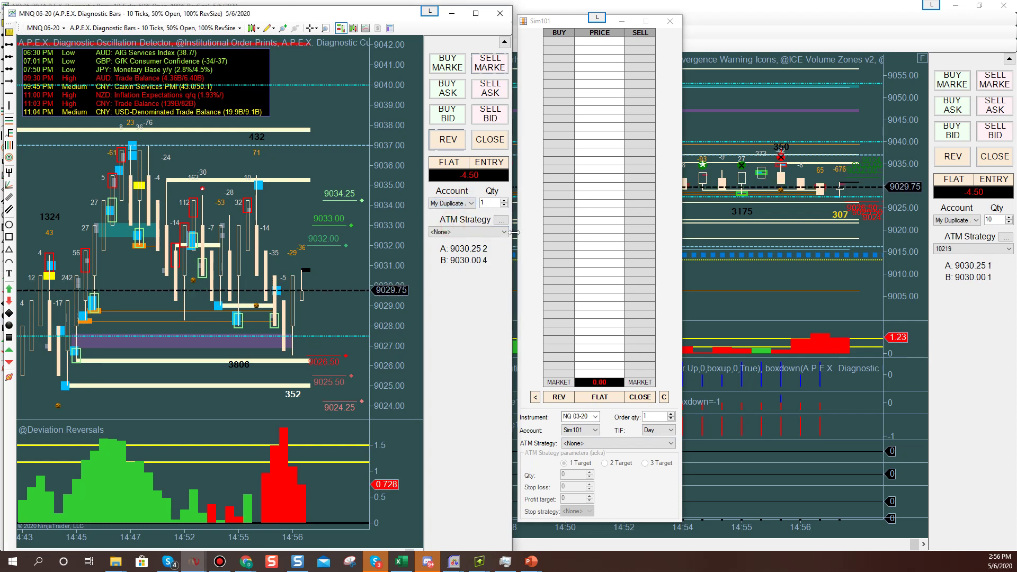
left_click(596, 417)
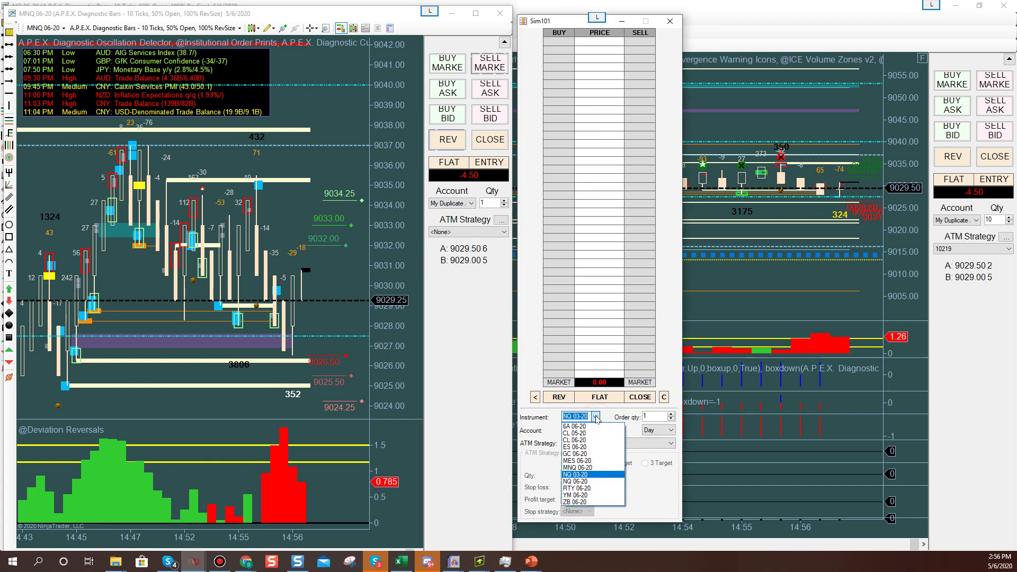
left_click(575, 468)
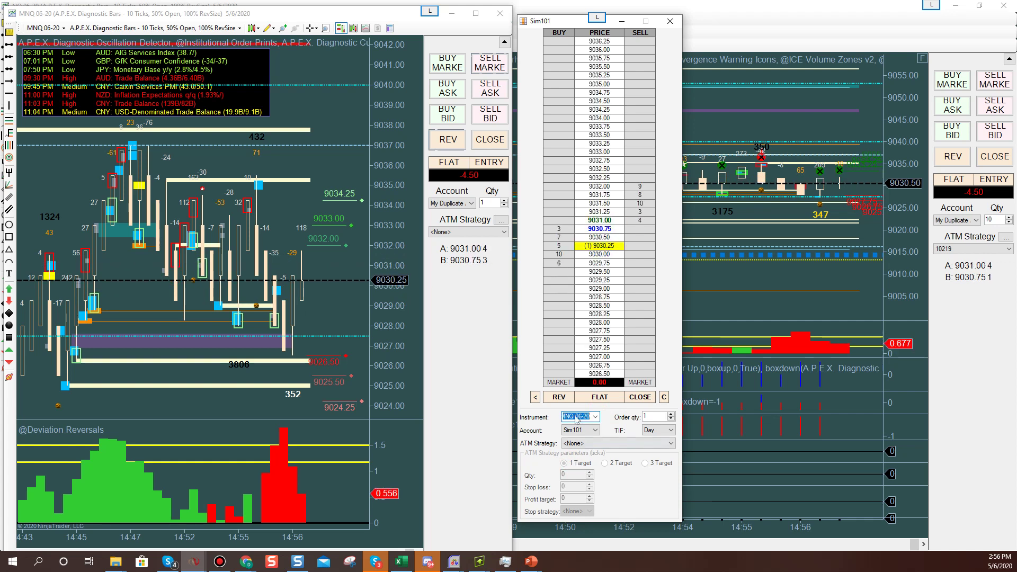
Step: Buy one MNQ contract, check it on the broker account, then close it and flatten Sim101
left_click(448, 74)
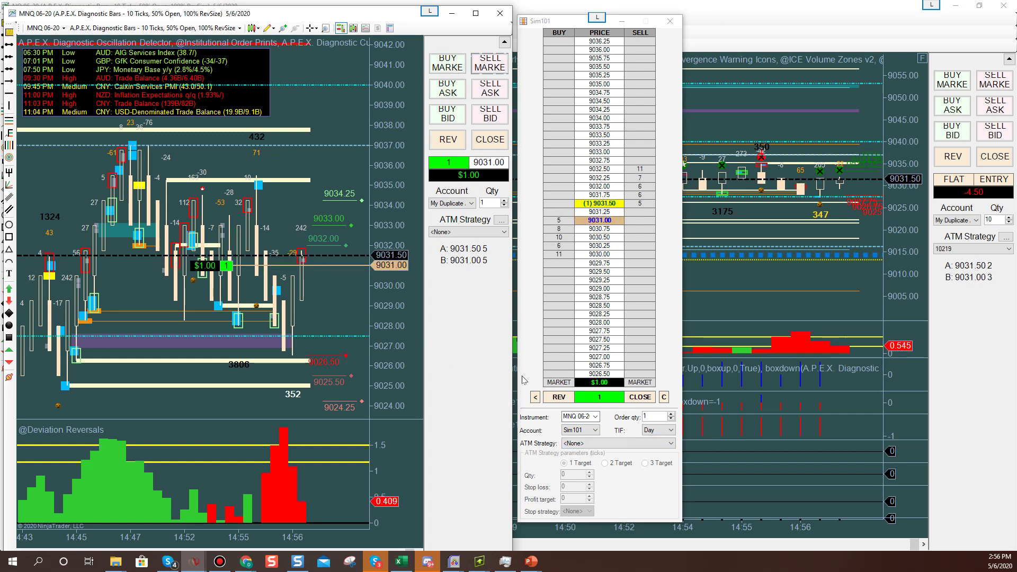
left_click(467, 204)
left_click(465, 213)
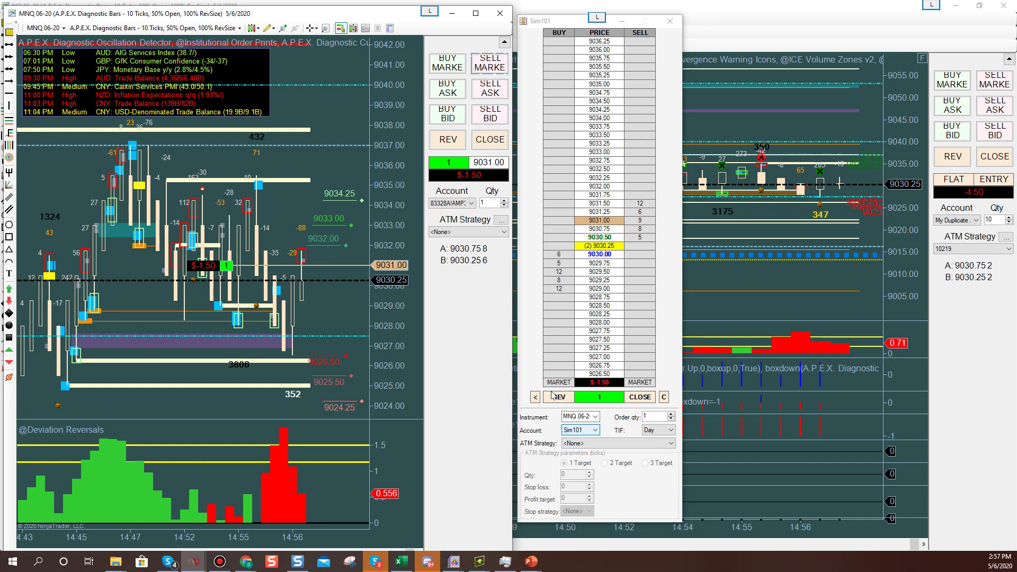
left_click(453, 204)
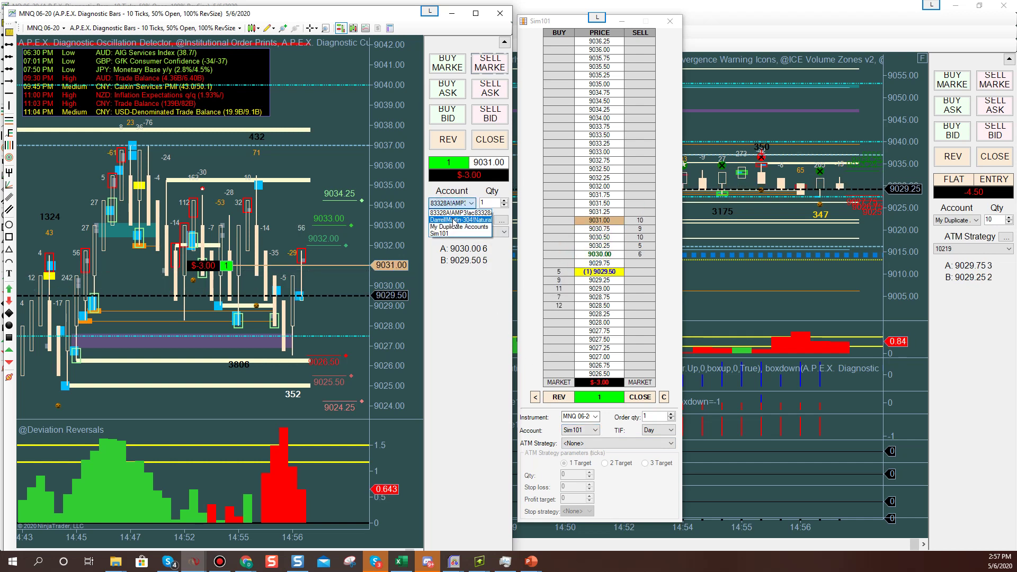
left_click(454, 227)
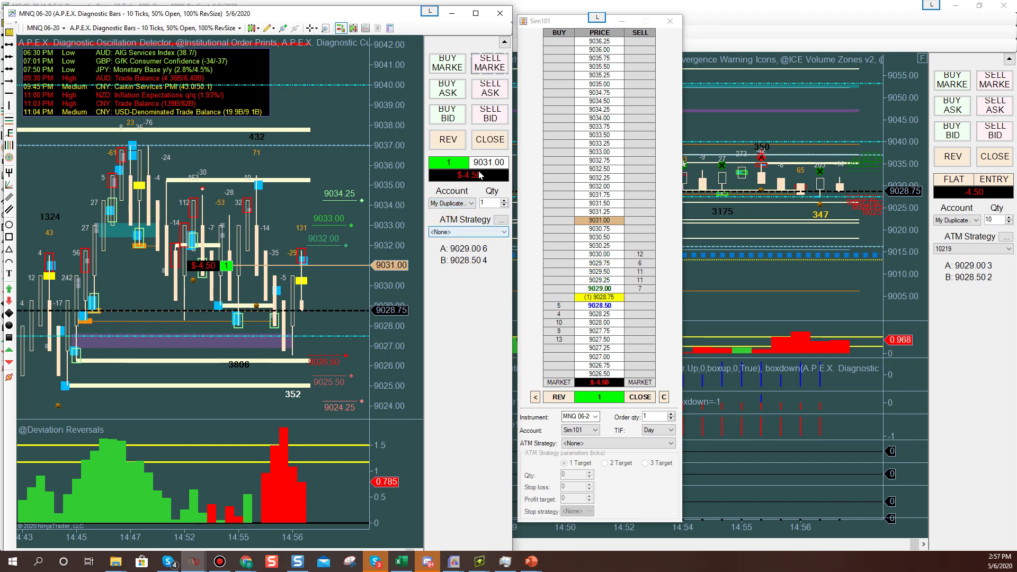
left_click(491, 140)
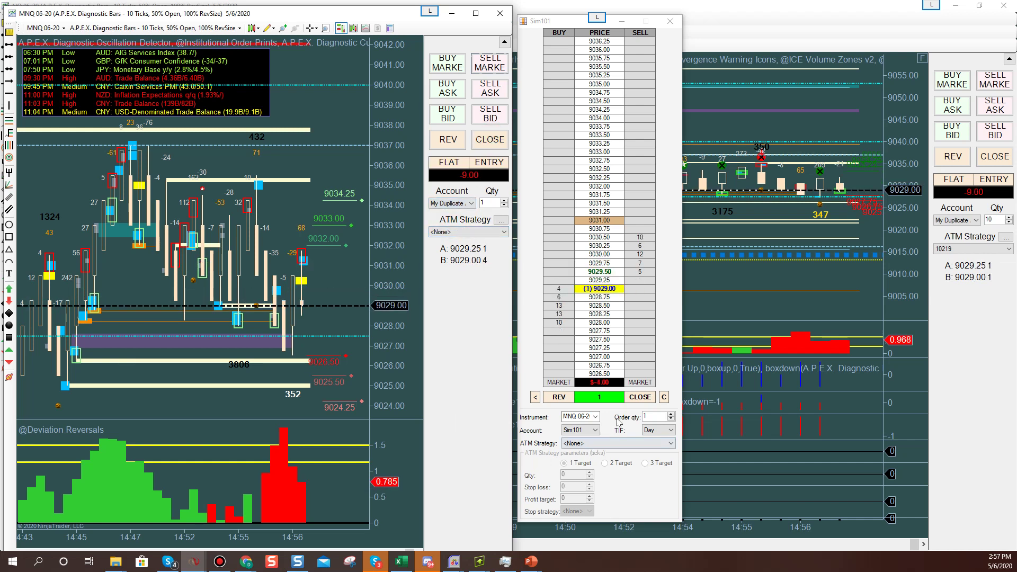
left_click(631, 400)
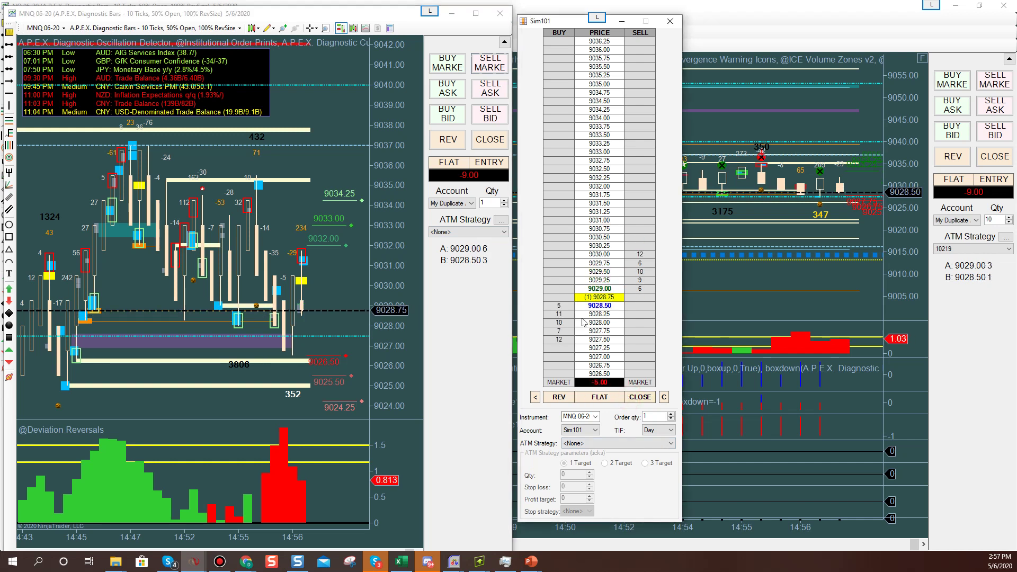
Step: Apply the 1177 ATM strategy to the chart and SuperDOM, then sell one MNQ contract at market
left_click(468, 232)
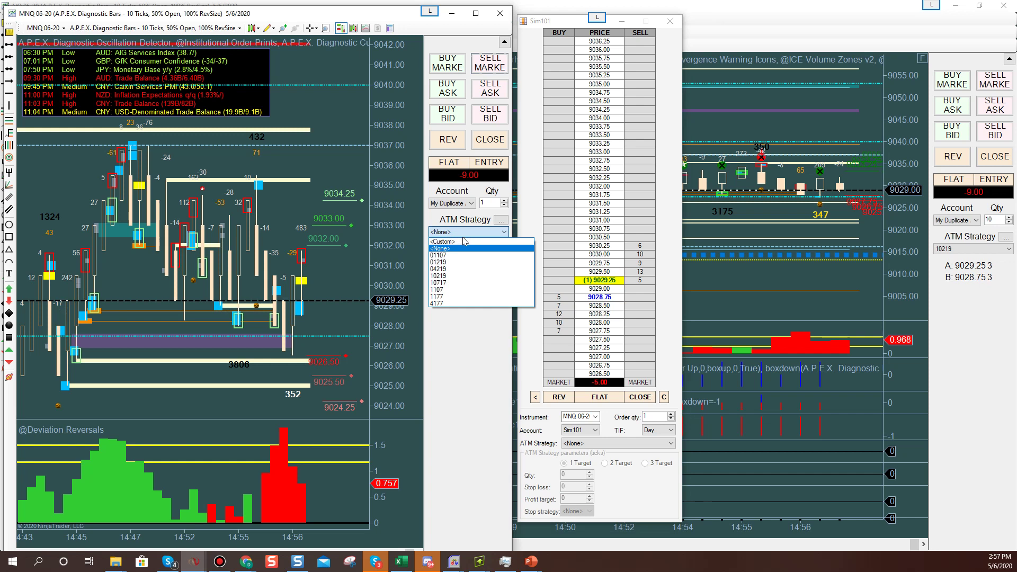
left_click(466, 282)
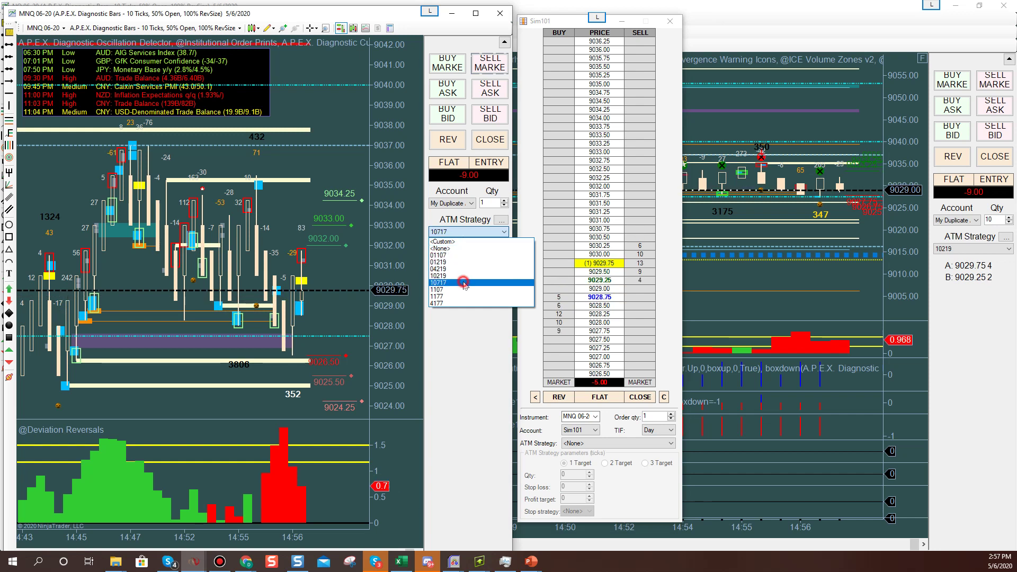
left_click(459, 232)
left_click(456, 273)
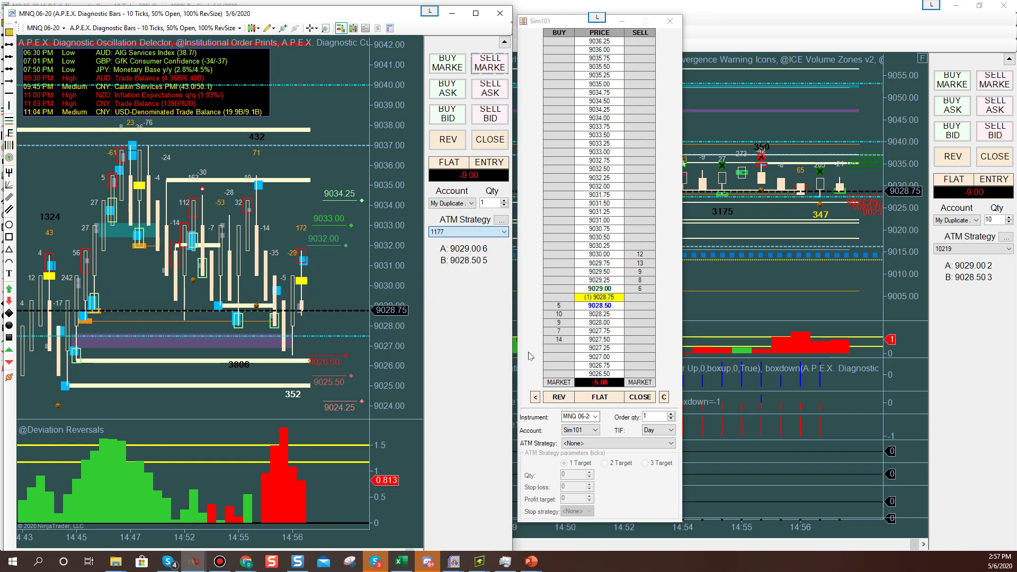
left_click(597, 444)
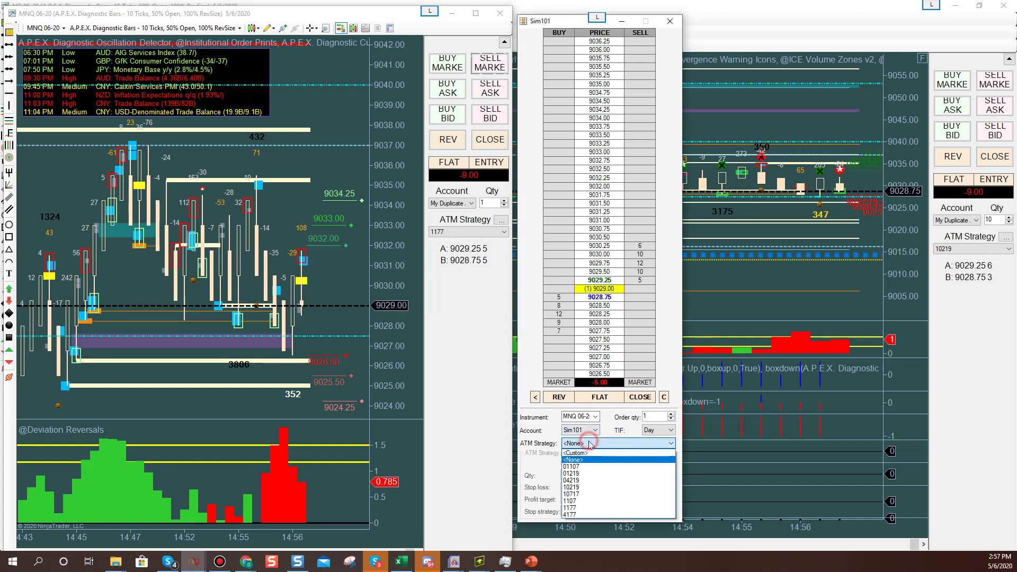
left_click(596, 508)
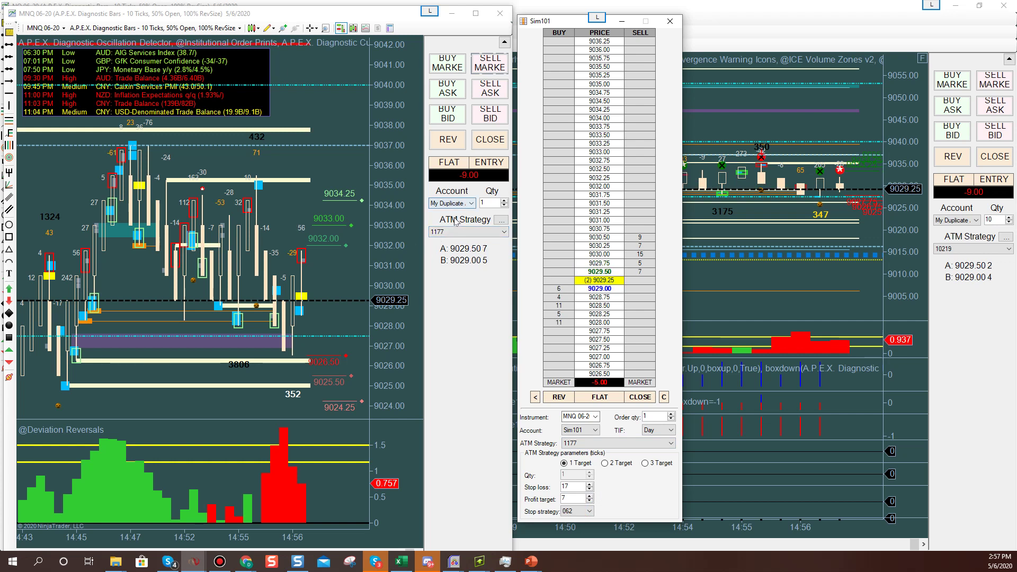
left_click(490, 65)
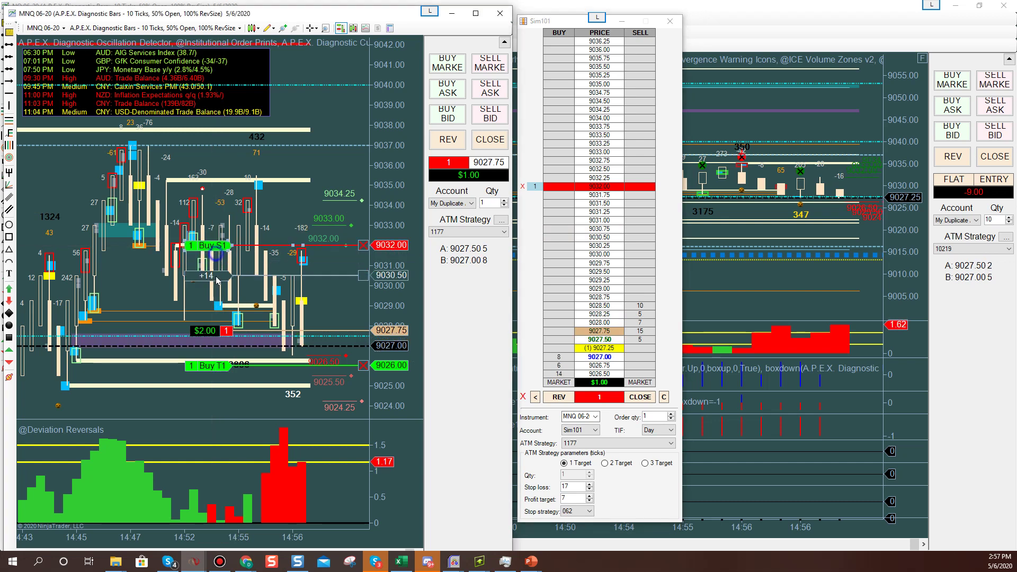
Step: Move the protective buy stop on the chart closer to price
right_click(216, 276)
key("Escape")
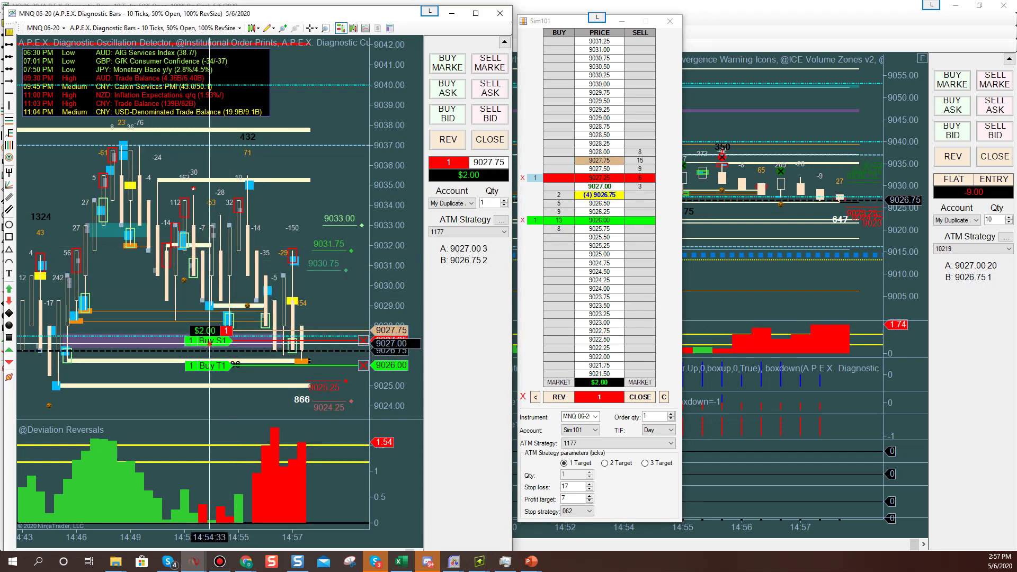
left_click_drag(207, 344, 212, 310)
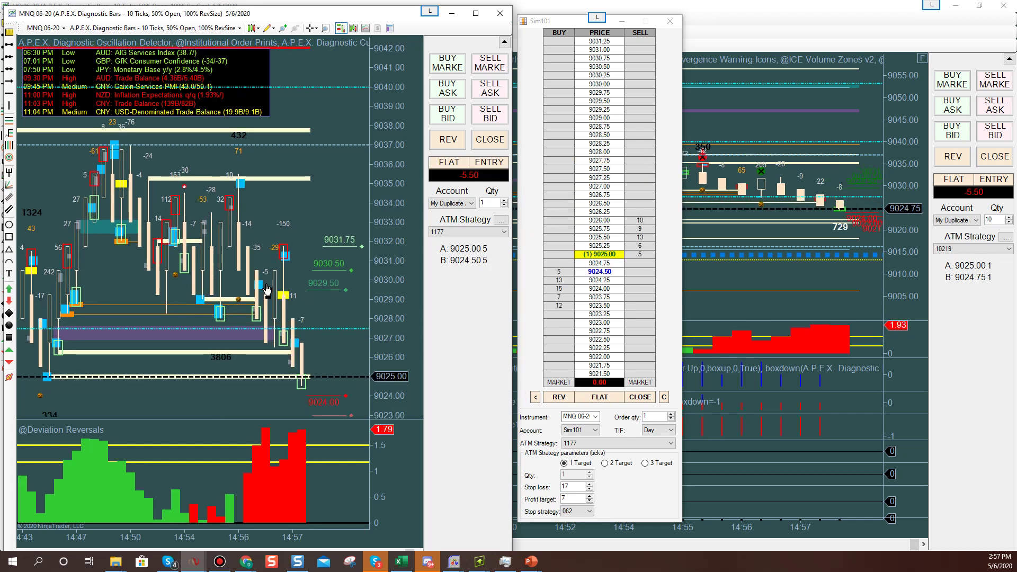
Step: Sell another MNQ contract, dismiss two stop-move rejections, then exit via the DOM stop at 9029.75
left_click(488, 71)
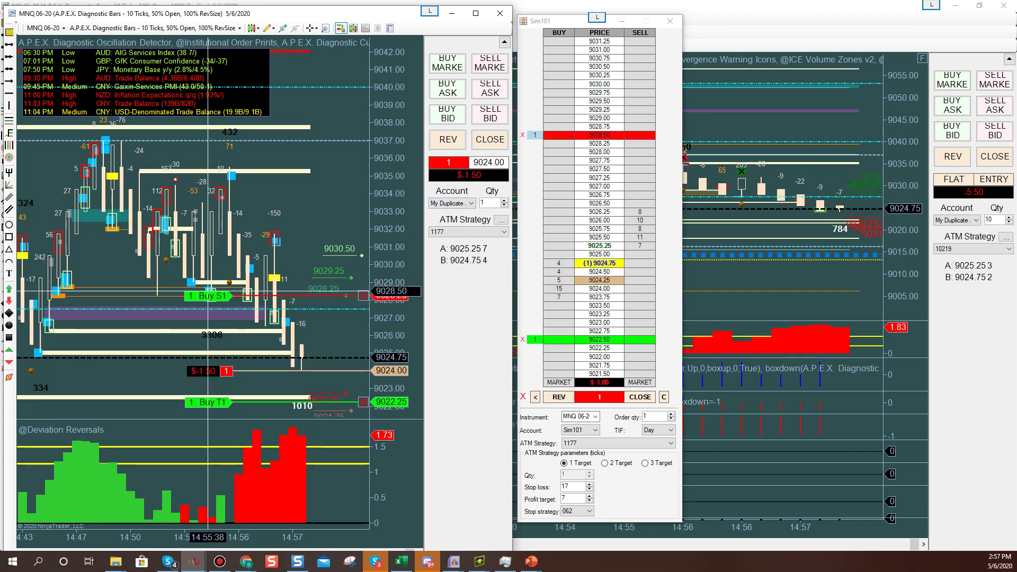
left_click_drag(208, 295, 225, 351)
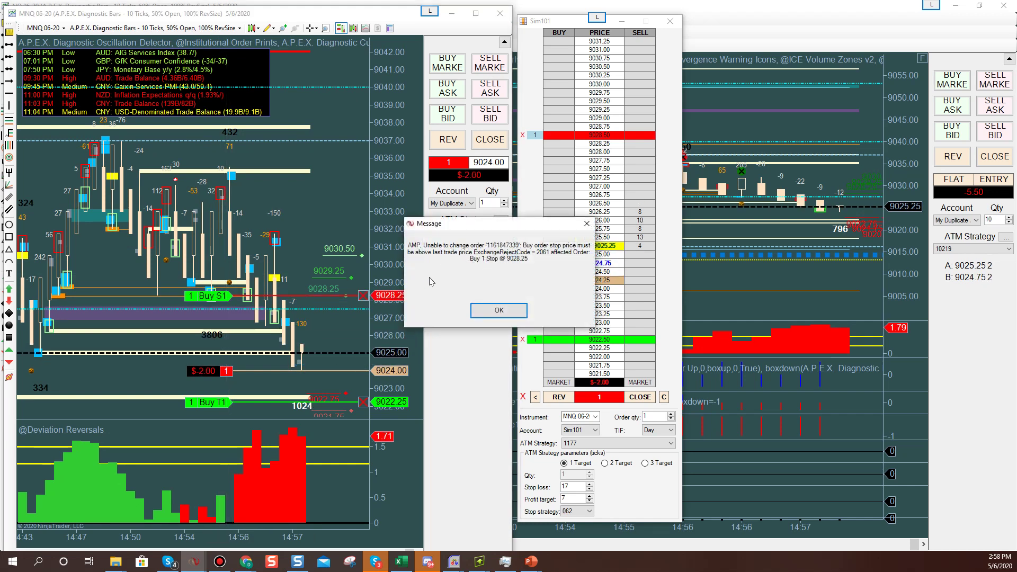
left_click(472, 309)
left_click_drag(209, 295, 215, 319)
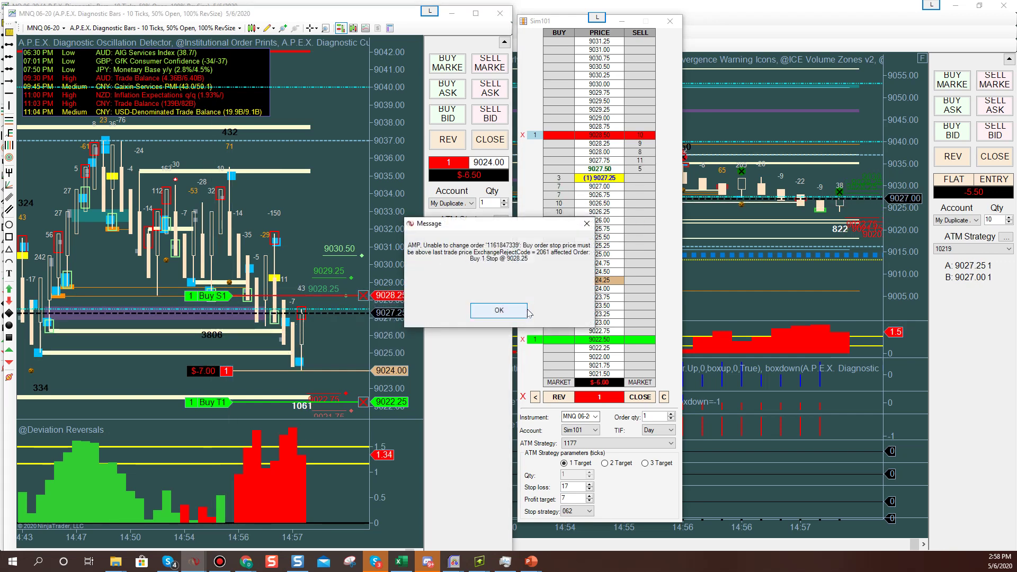
left_click(506, 310)
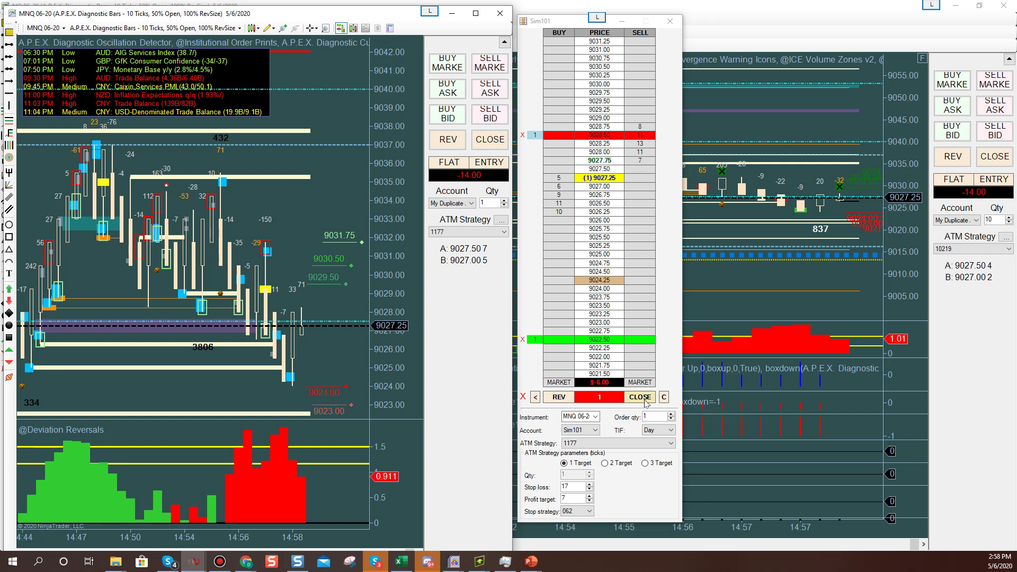
left_click_drag(604, 135, 606, 96)
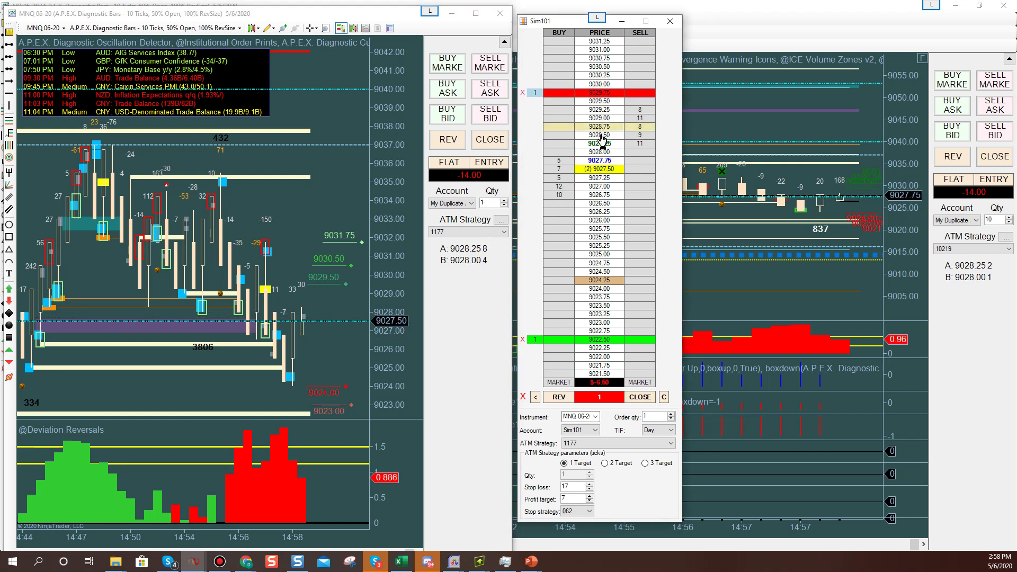
left_click_drag(602, 138, 603, 136)
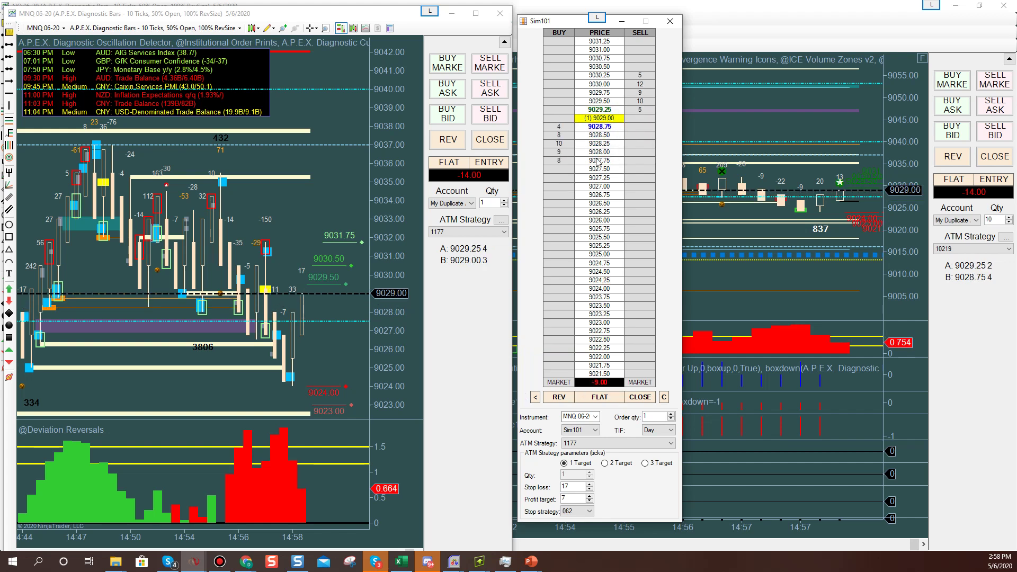
Step: Buy one MNQ contract, raise the chart target, and lift the stop to about 9026.50
left_click(450, 68)
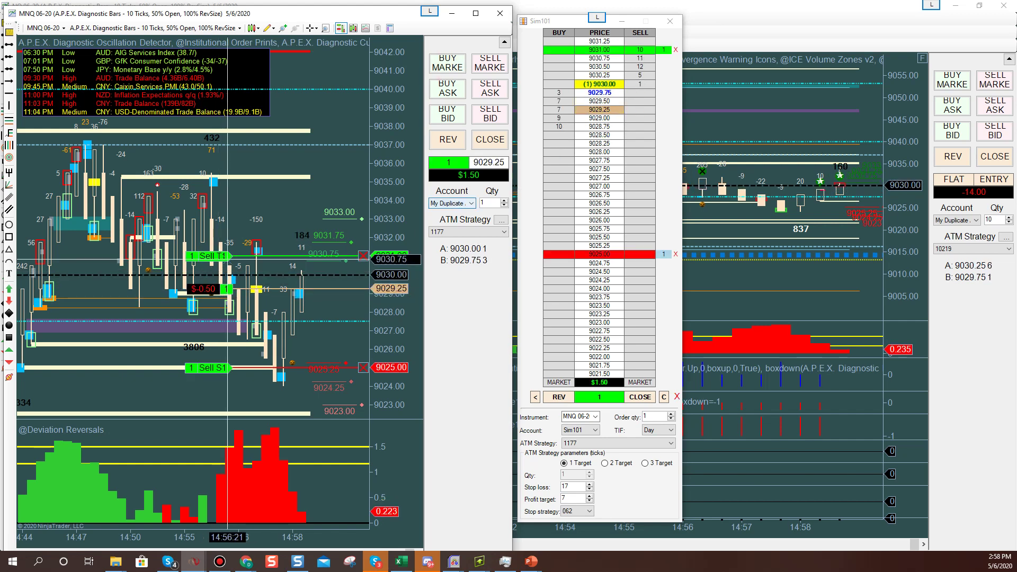
left_click_drag(219, 256, 232, 228)
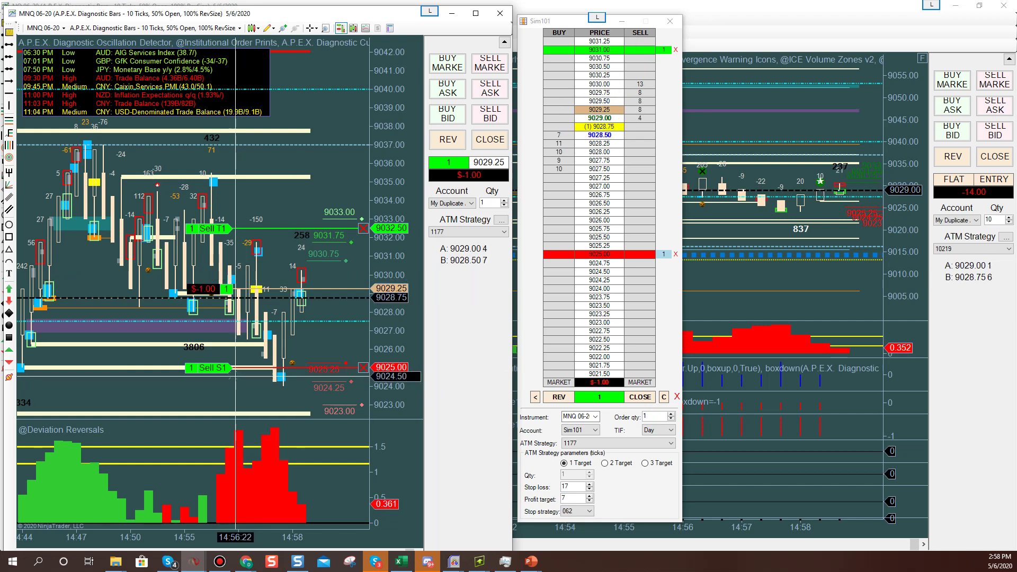
left_click_drag(234, 367, 236, 330)
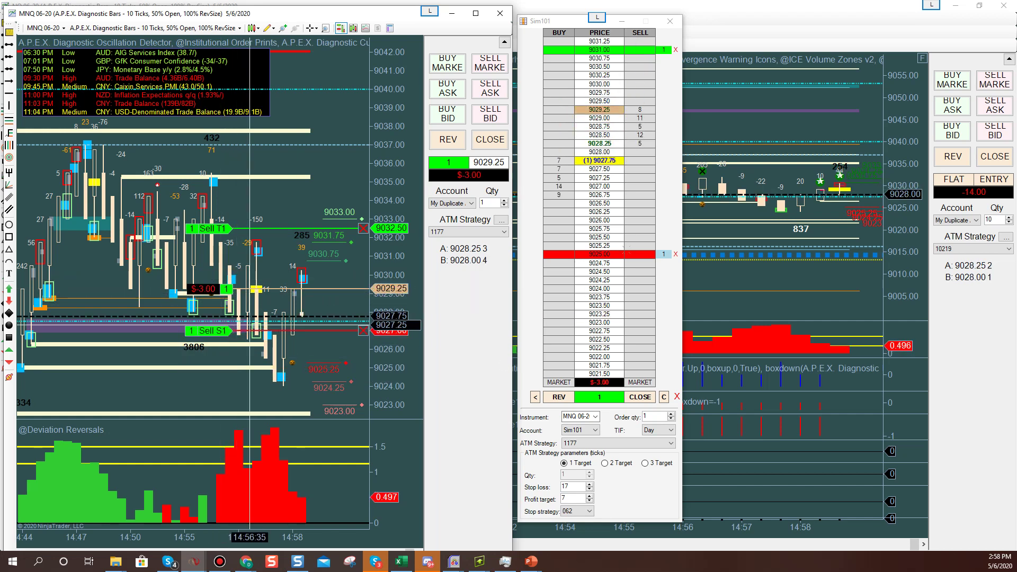
left_click_drag(607, 257, 610, 205)
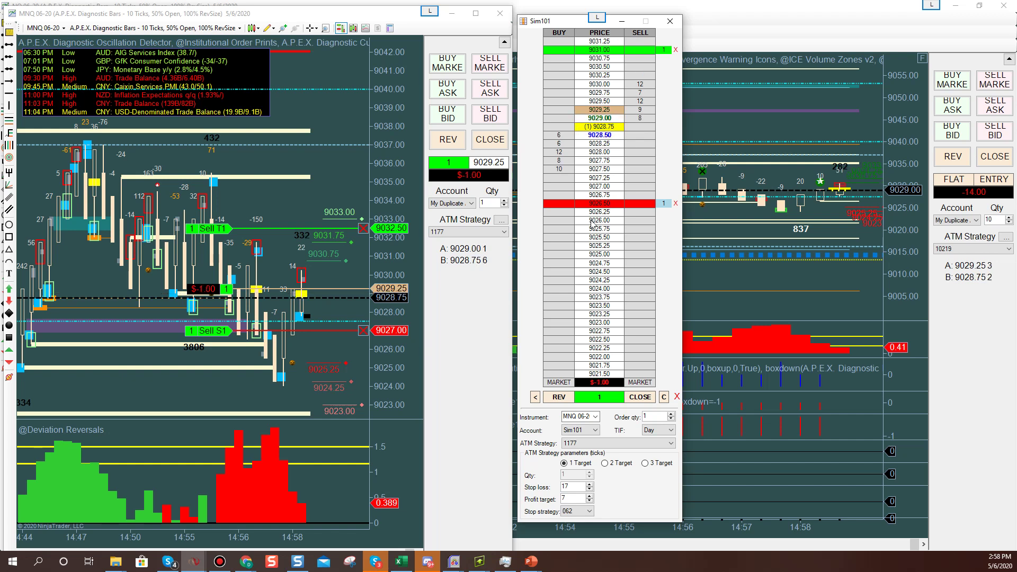
left_click(460, 204)
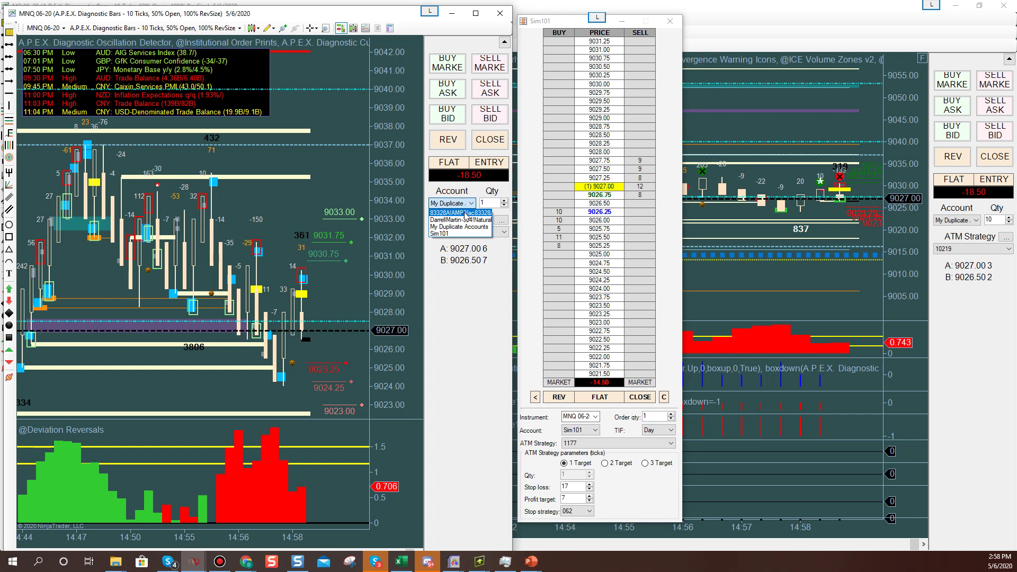
Step: Switch the MNQ Chart Trader to individual accounts, ending on the broker account, and show the Control Center
left_click(461, 213)
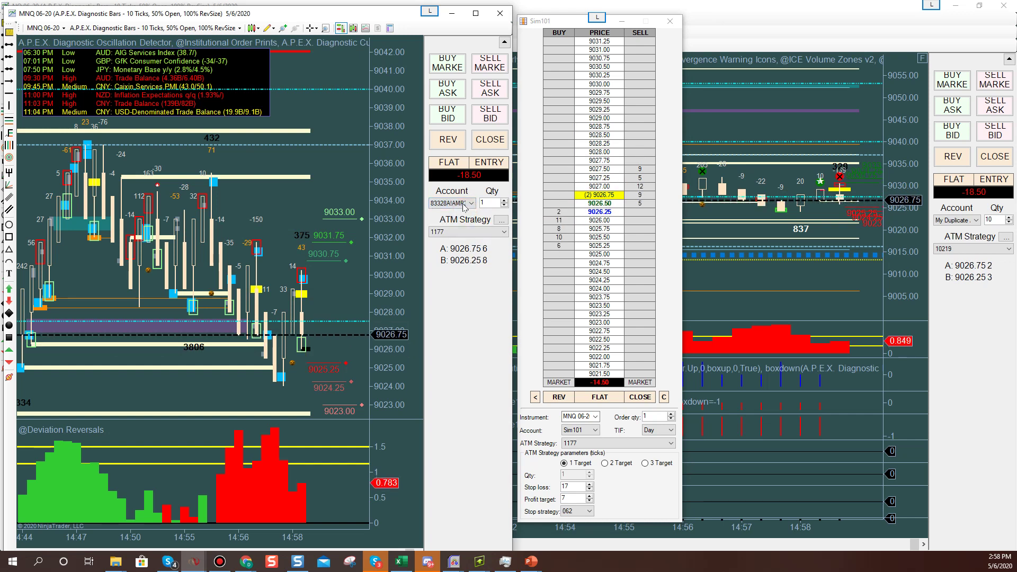
left_click(470, 203)
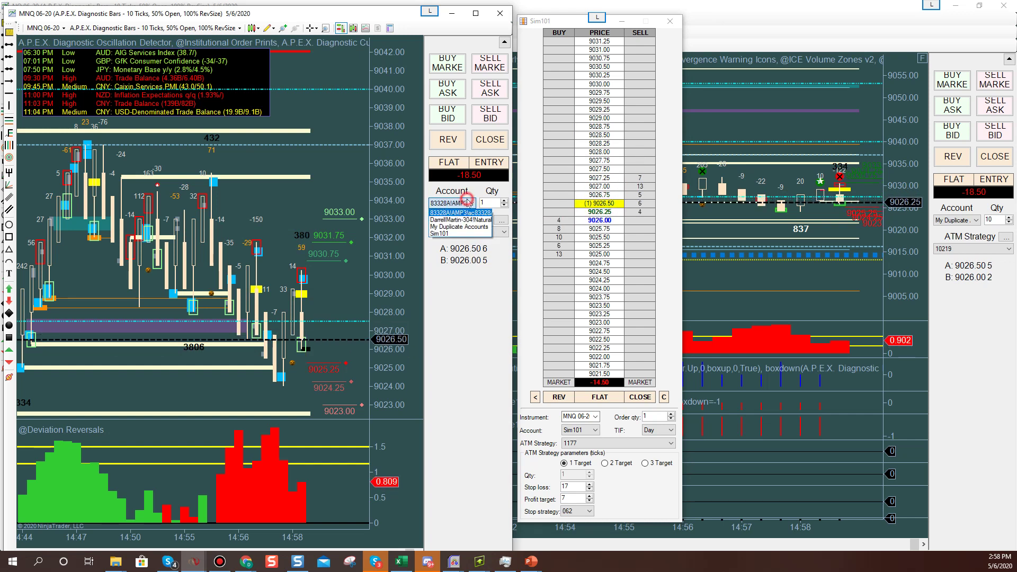
left_click(460, 219)
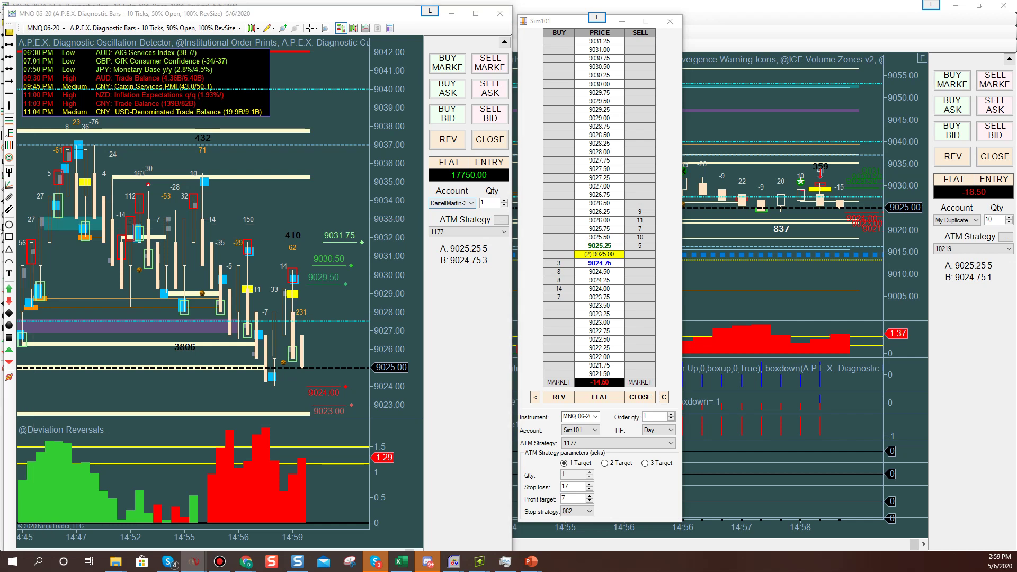
left_click(194, 561)
Step: Move the Control Center aside and open the Simulator settings under Tools > Options
left_click_drag(480, 190, 450, 139)
left_click(172, 151)
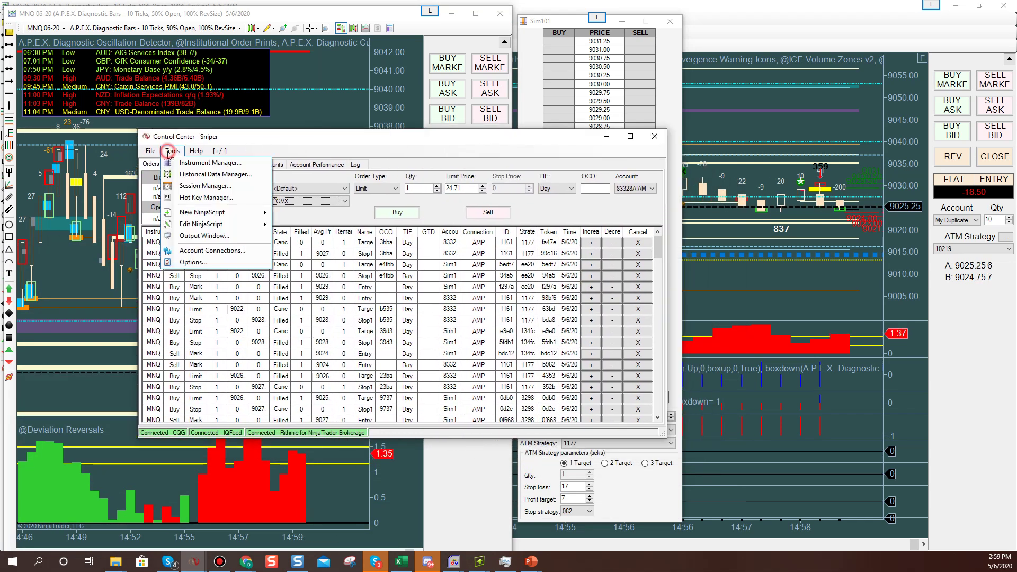
left_click(195, 259)
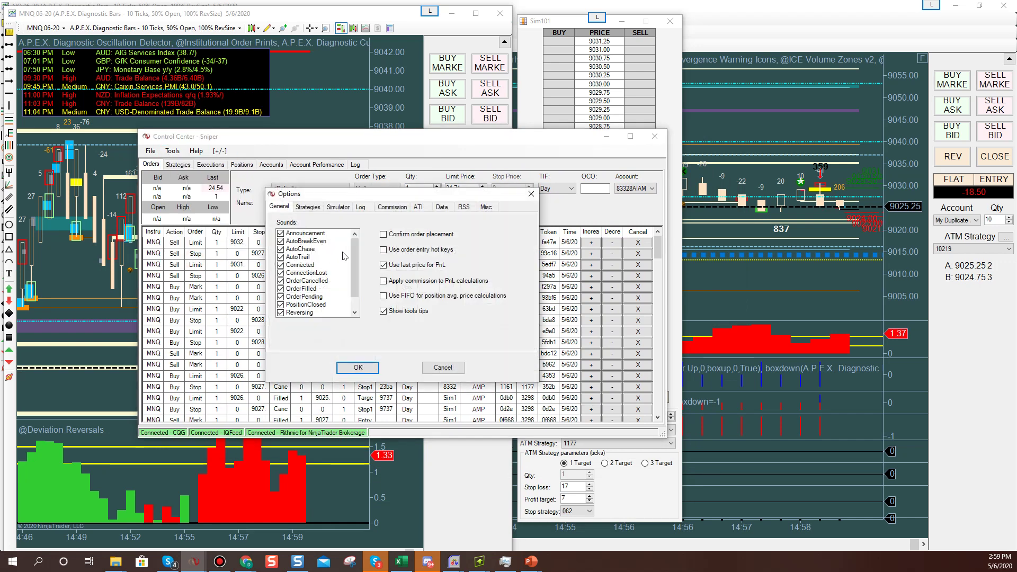
left_click(444, 207)
left_click(329, 208)
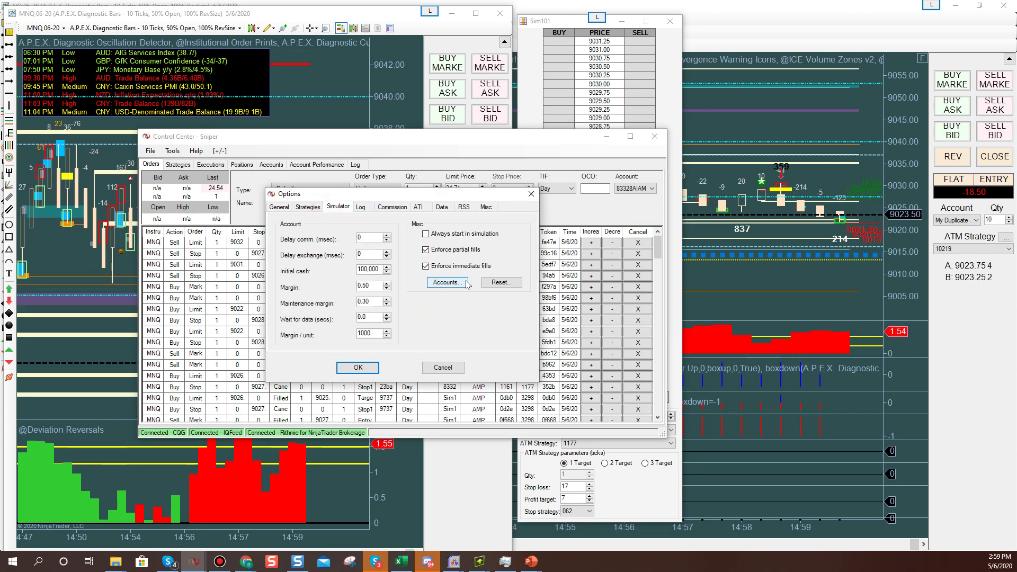
Step: Create a new simulation account named Sim102 and close the account manager
left_click(448, 284)
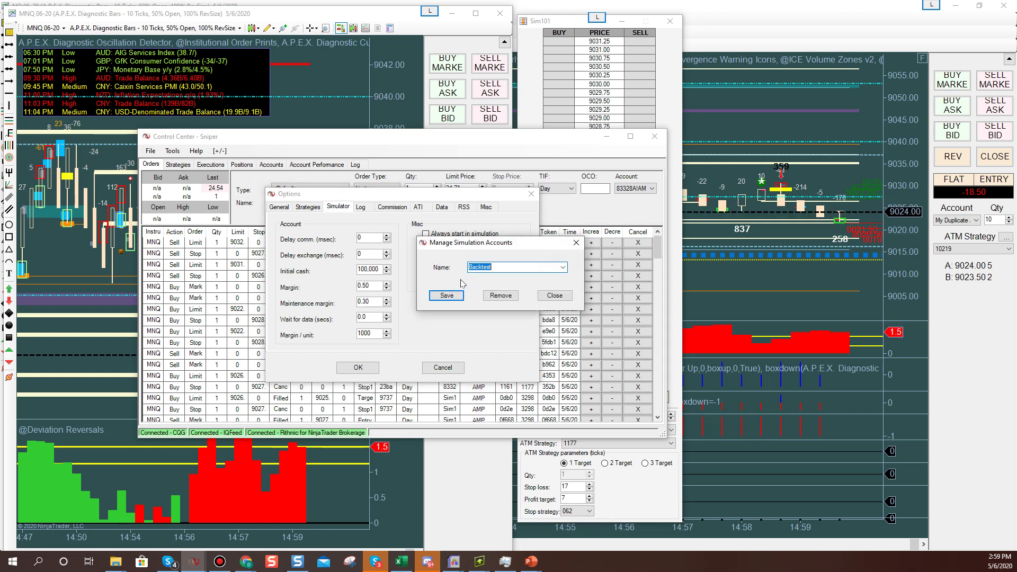
type("Sim")
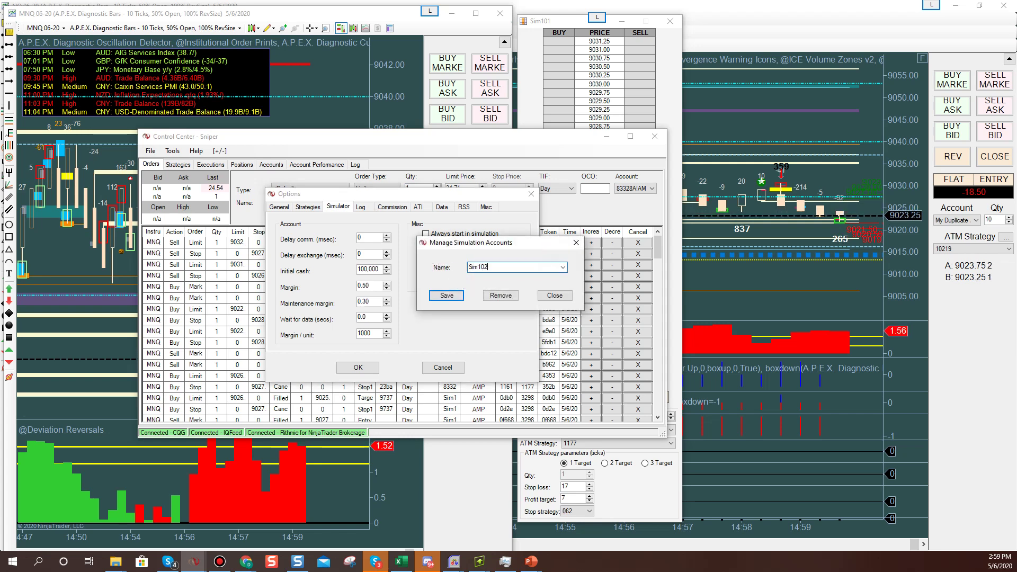
type("102")
left_click(447, 295)
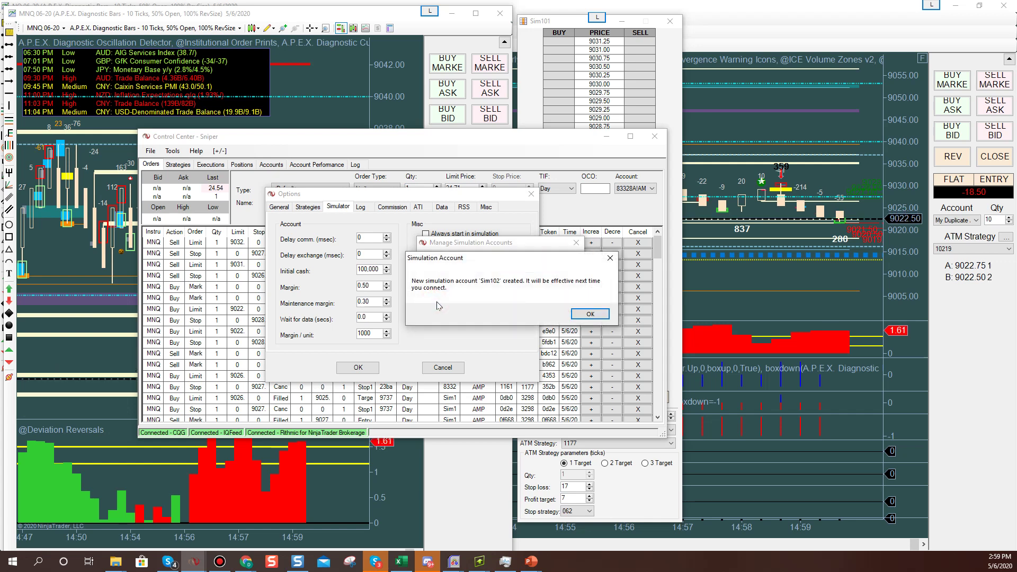
left_click(584, 318)
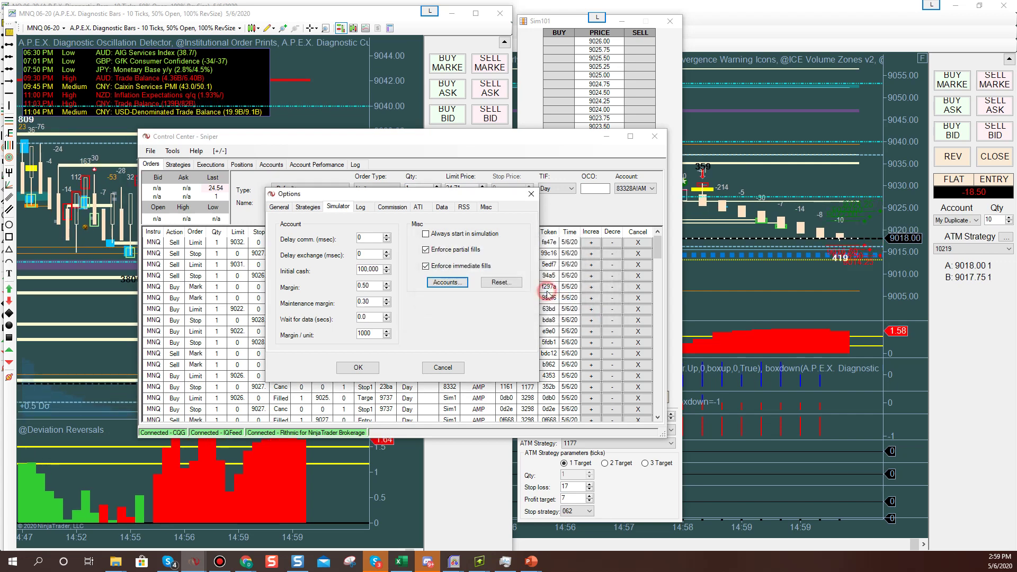
left_click(549, 296)
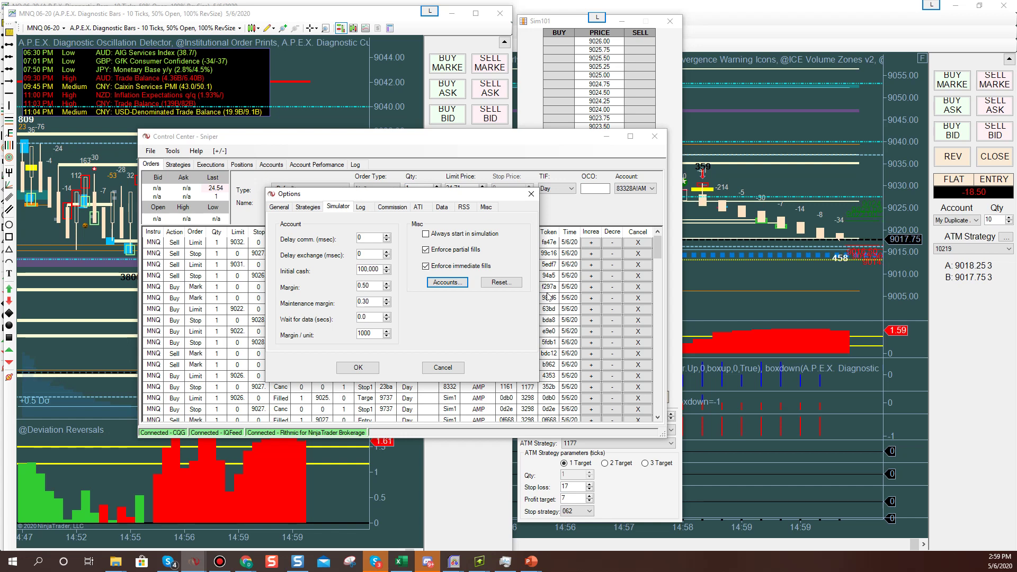
Step: Review the Data settings, then cancel the Options dialog without saving changes
left_click(442, 208)
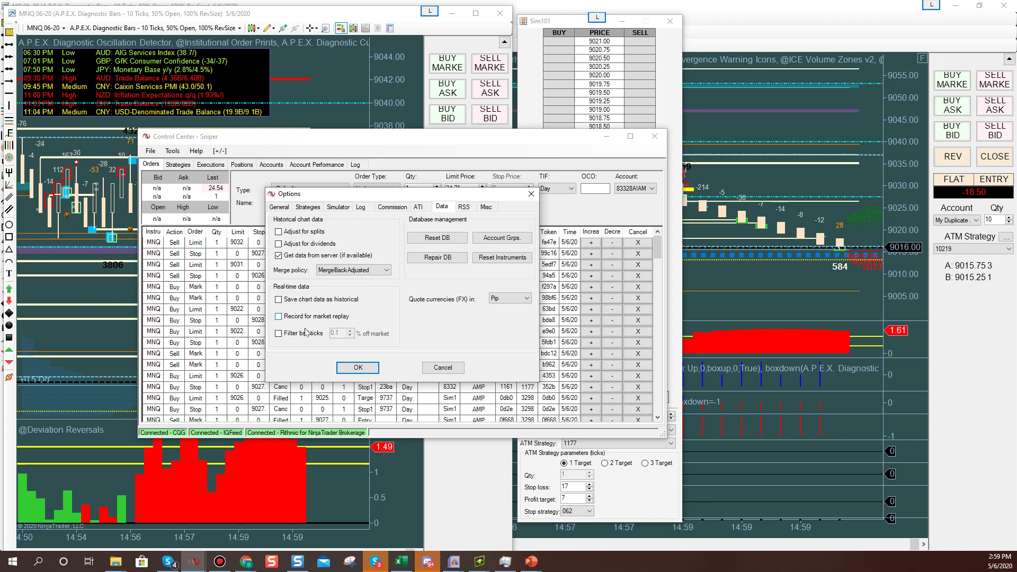
left_click(446, 371)
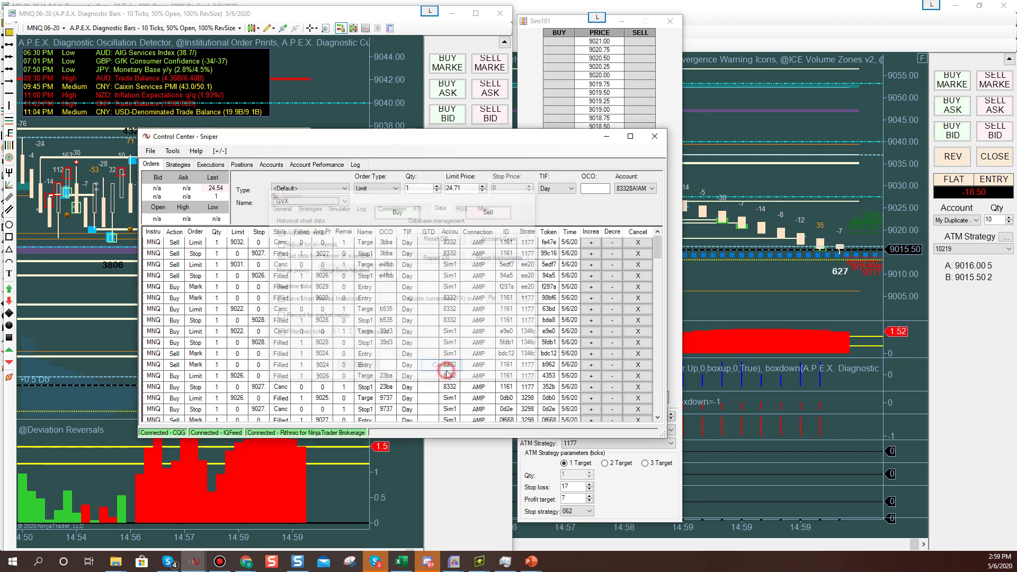